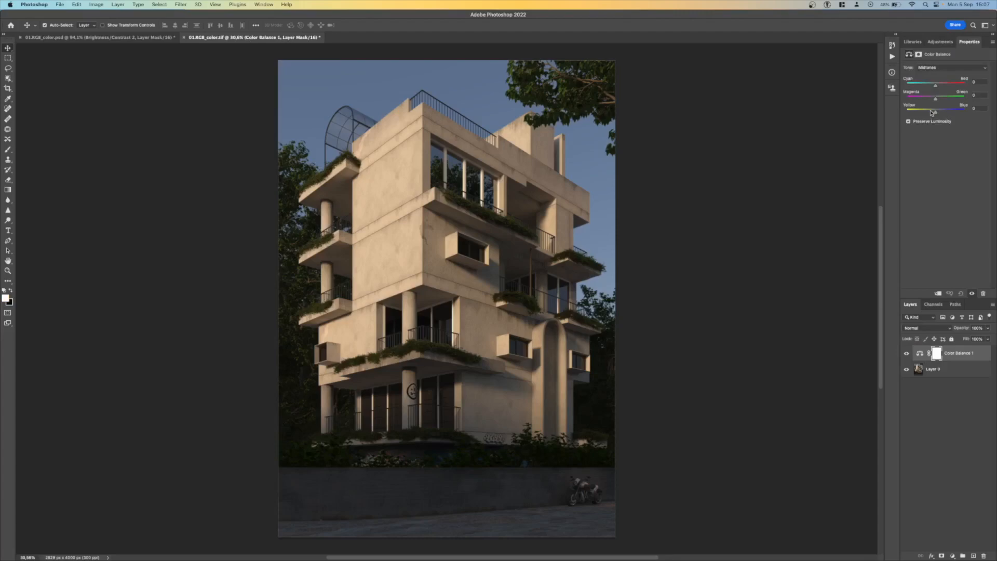
Step: Shift the Color Balance midtones to about +25 red and +41 blue
left_click_drag(936, 85, 943, 86)
left_click_drag(944, 110, 950, 111)
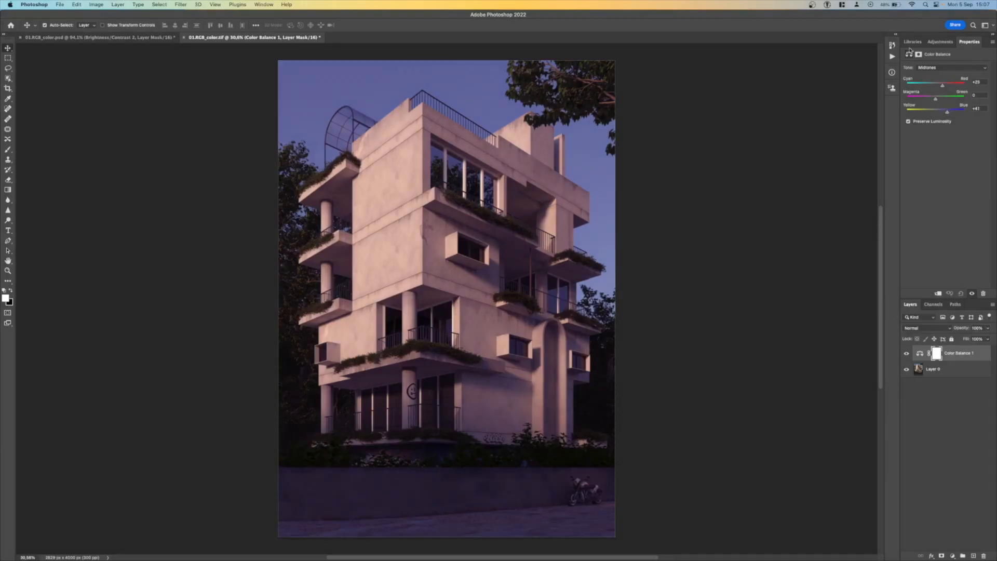
Step: Add a Brightness/Contrast adjustment layer with brightness −117 and strongly reduced contrast to darken the whole building image
left_click(937, 42)
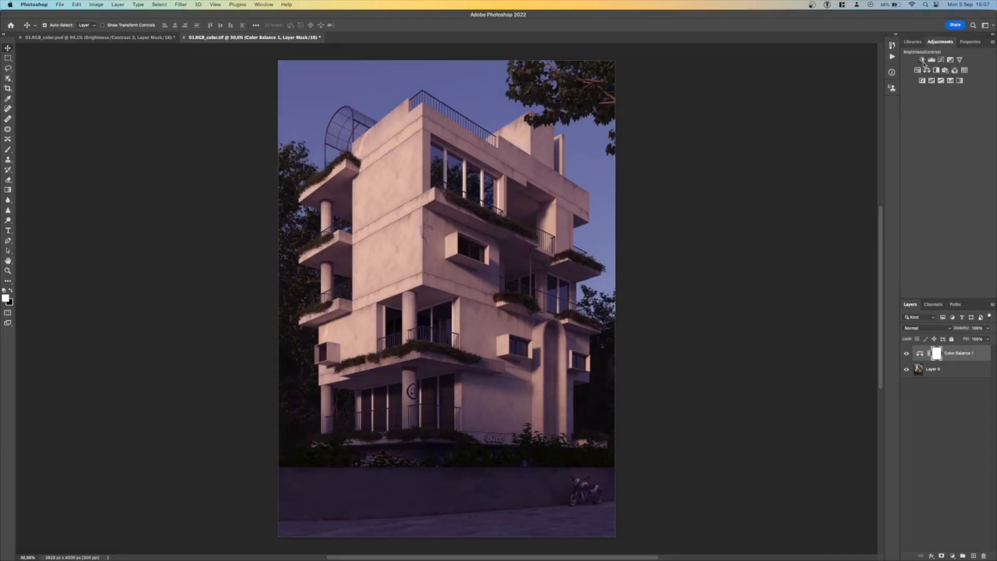
left_click(922, 60)
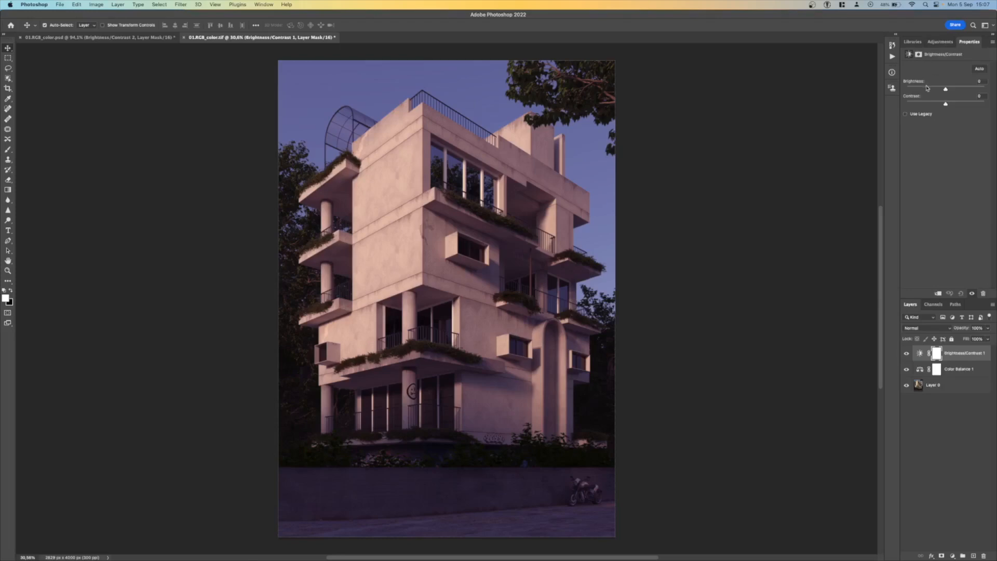
left_click_drag(922, 90, 921, 90)
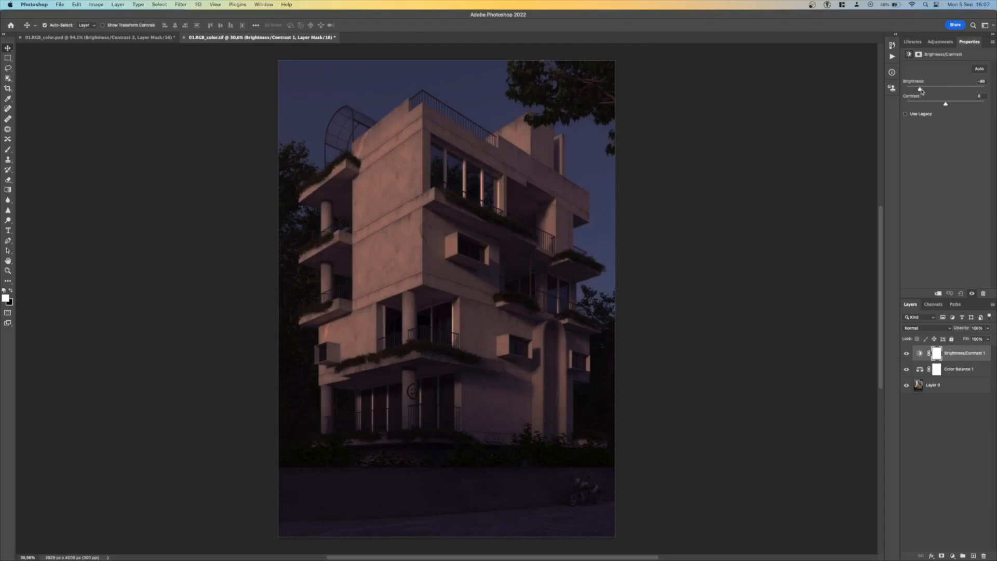
left_click_drag(925, 104, 917, 104)
left_click_drag(924, 89, 917, 91)
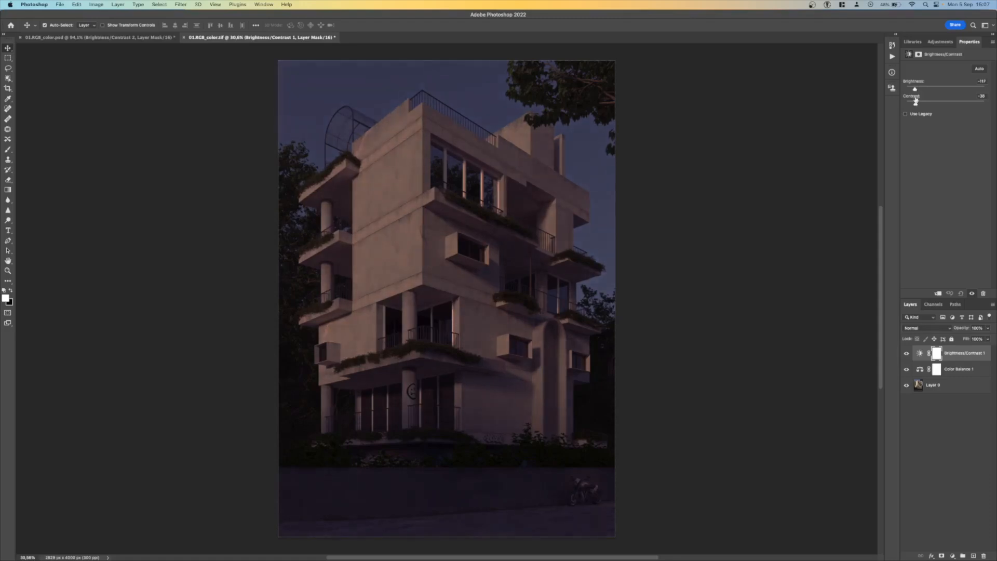
left_click_drag(917, 107, 913, 108)
Step: Add a Hue/Saturation adjustment with saturation −10 and a second Brightness/Contrast adjustment with brightness 32 and contrast 48
left_click(940, 42)
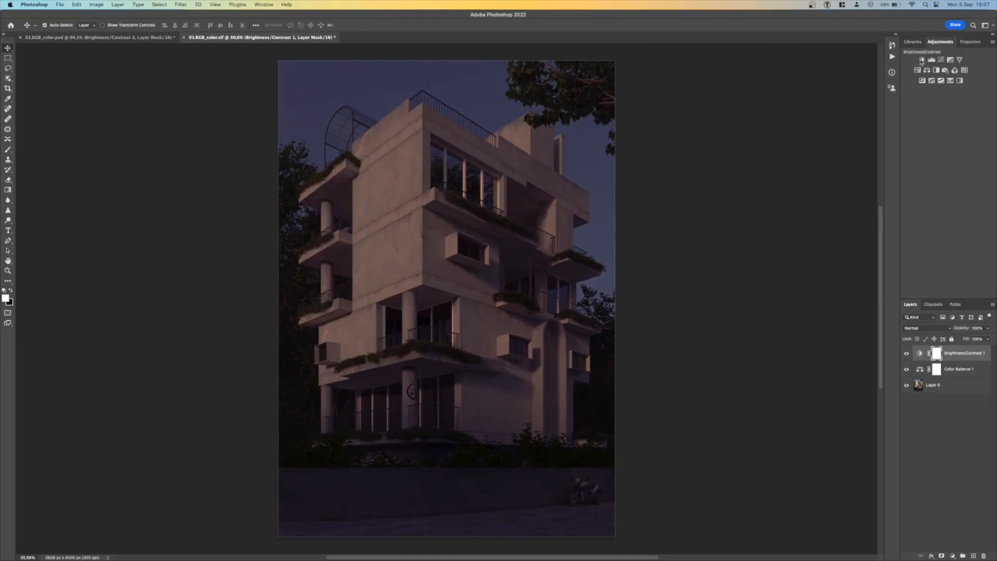
left_click(918, 70)
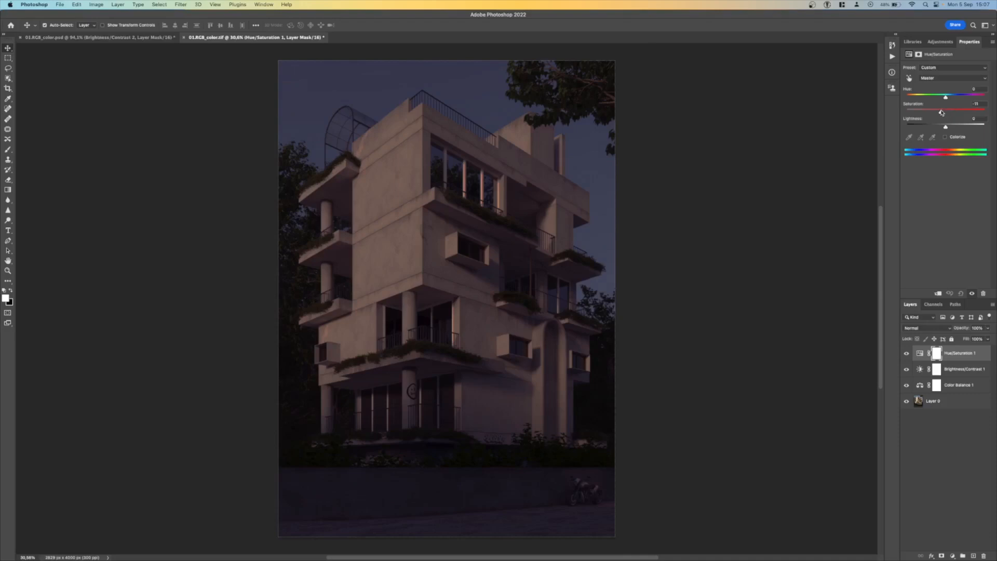
left_click(940, 42)
left_click(922, 62)
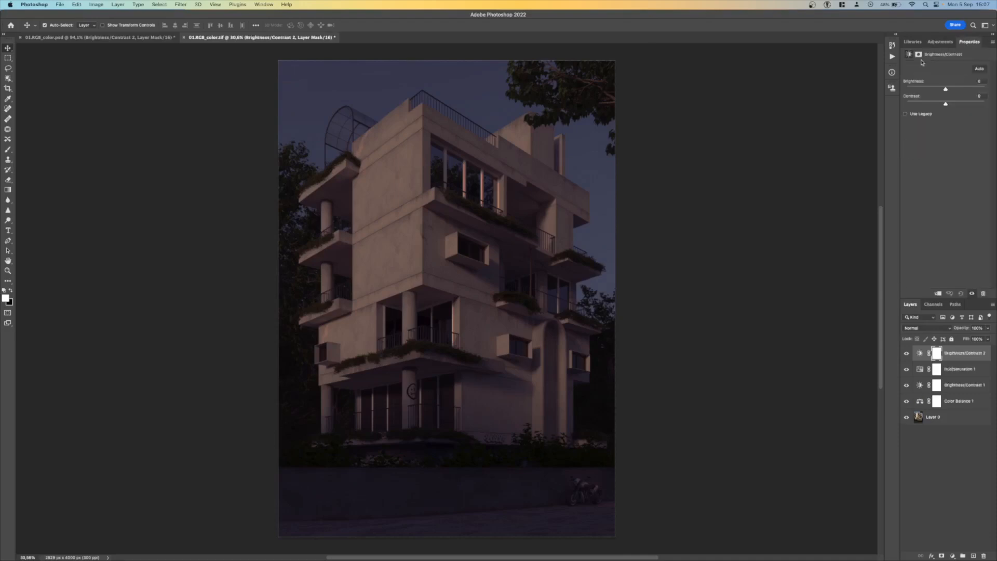
left_click_drag(945, 89, 964, 103)
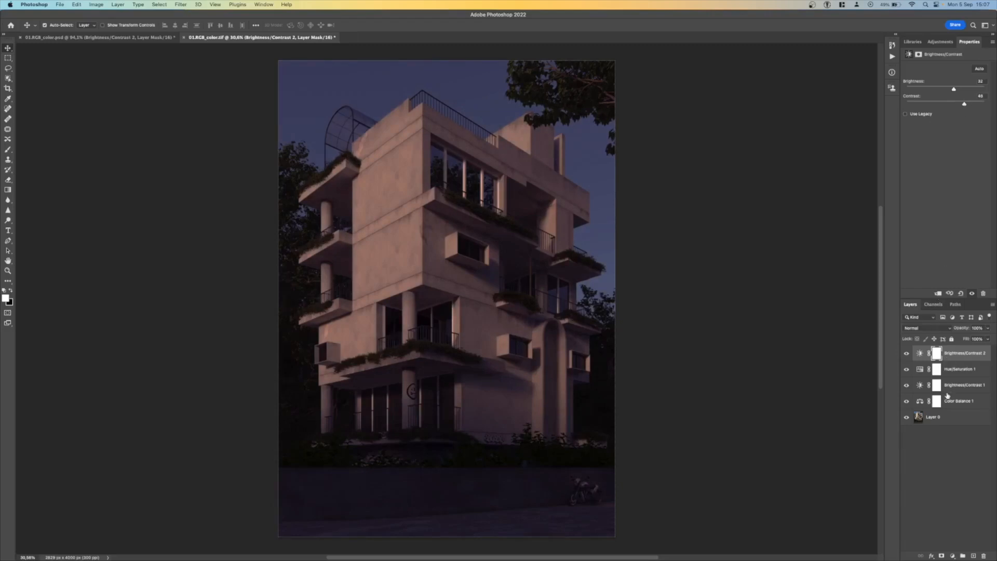
Step: Create a new empty layer above the adjustments and set the foreground color to bright blue #3079ff
left_click(972, 555)
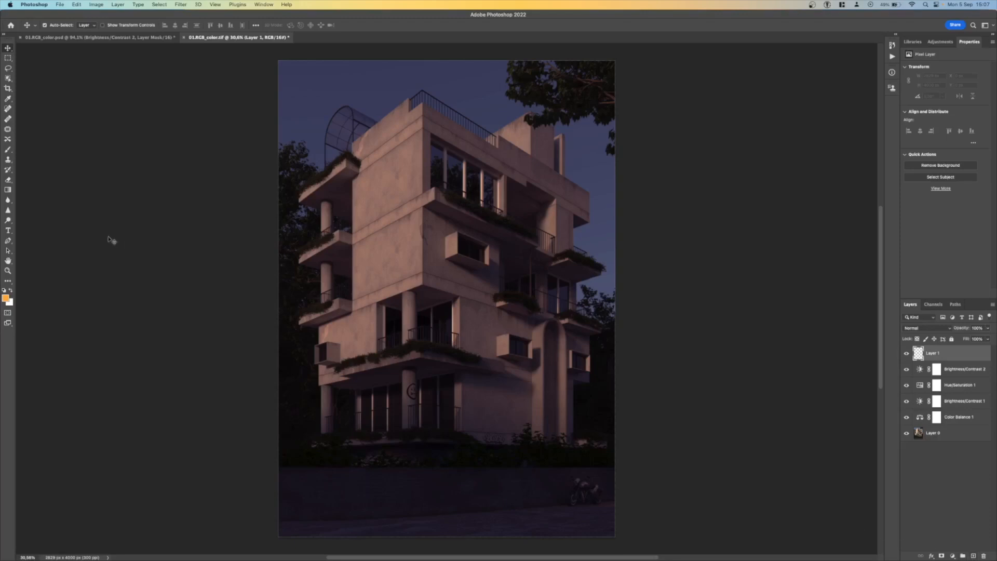
left_click(6, 299)
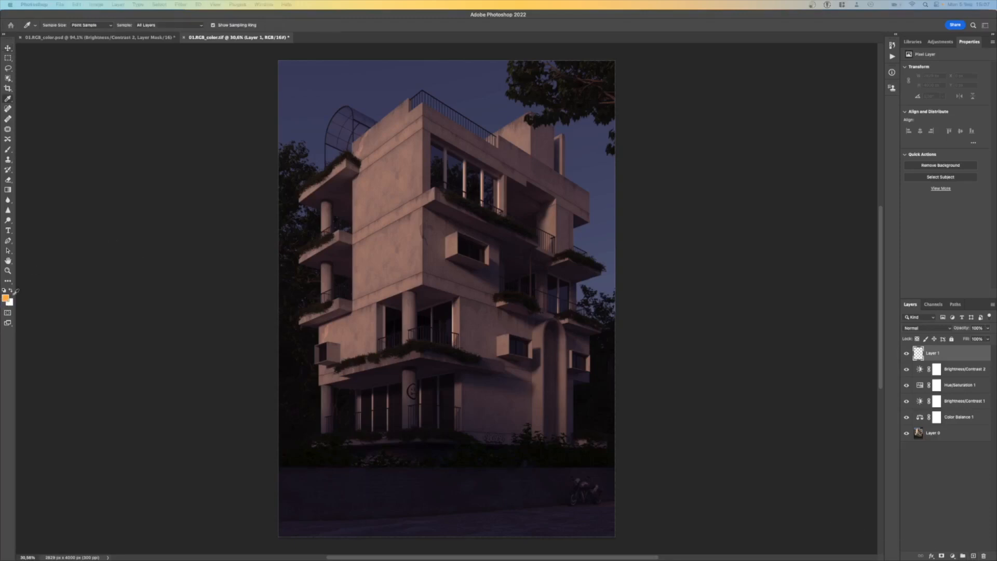
left_click_drag(109, 382, 258, 266)
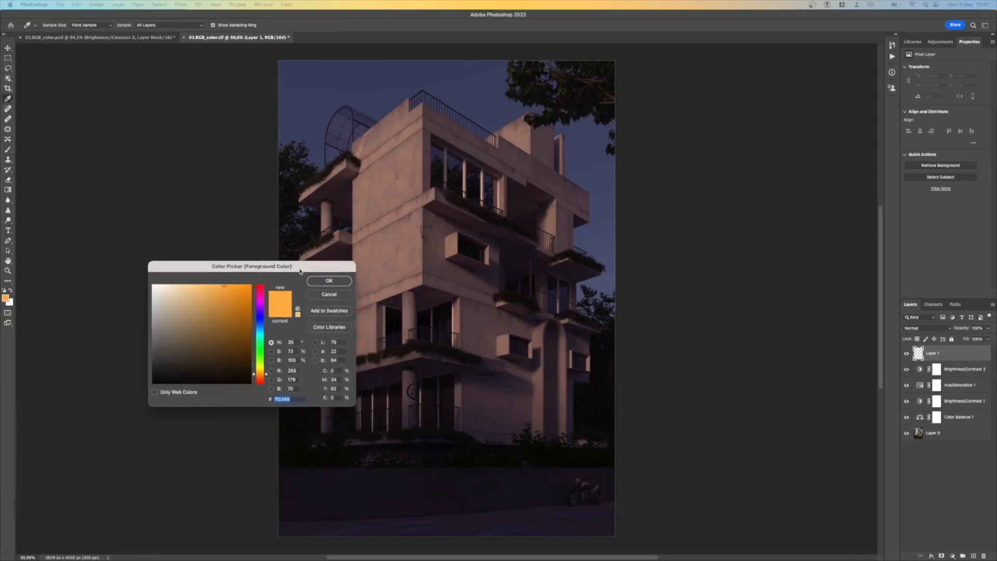
left_click(264, 324)
left_click_drag(224, 310, 233, 283)
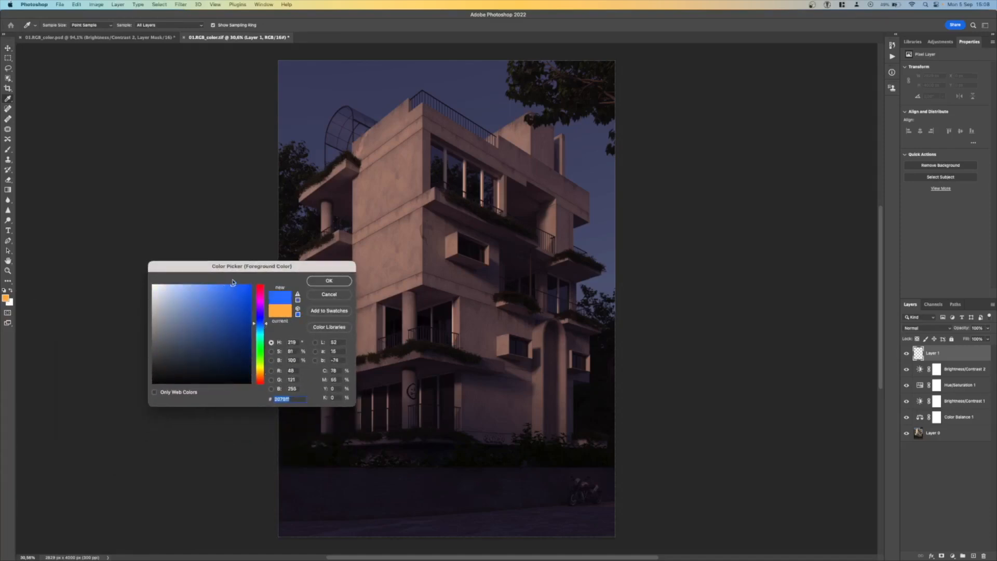
left_click(331, 282)
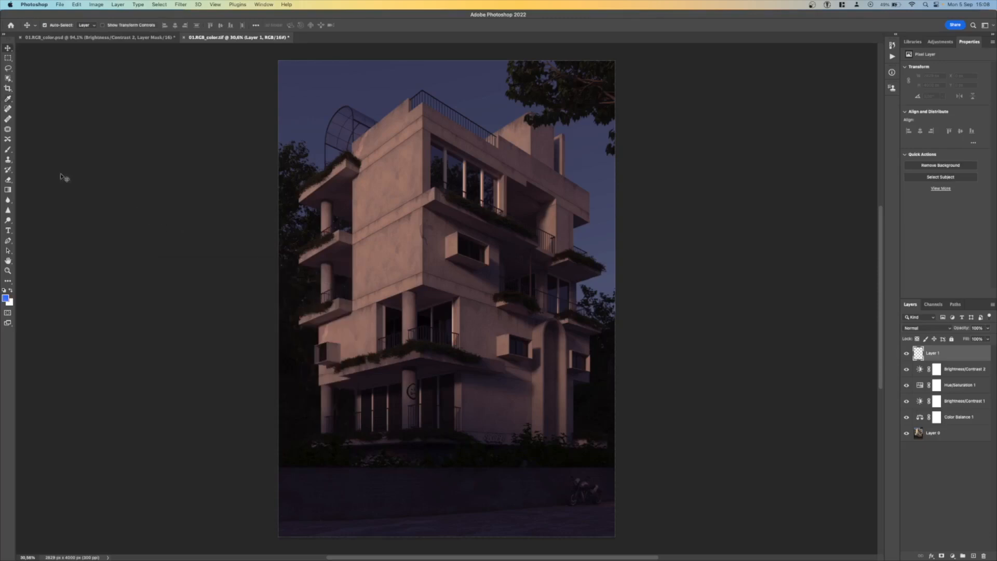
Step: Paint blue over the sky around the upper building with a soft brush of about 1780 px, and lower the layer's fill to about 50%
left_click(8, 149)
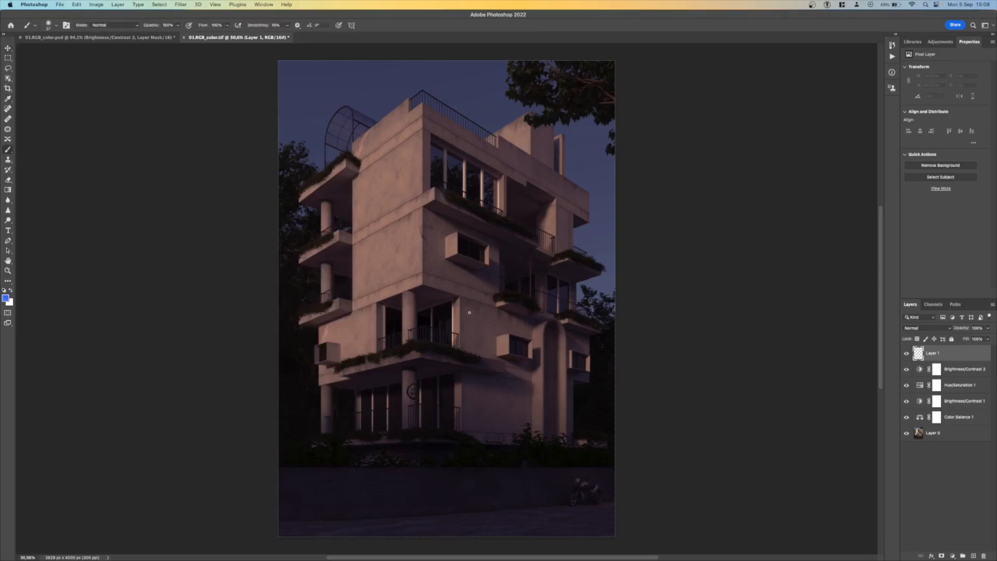
left_click(56, 25)
left_click_drag(70, 51, 90, 50)
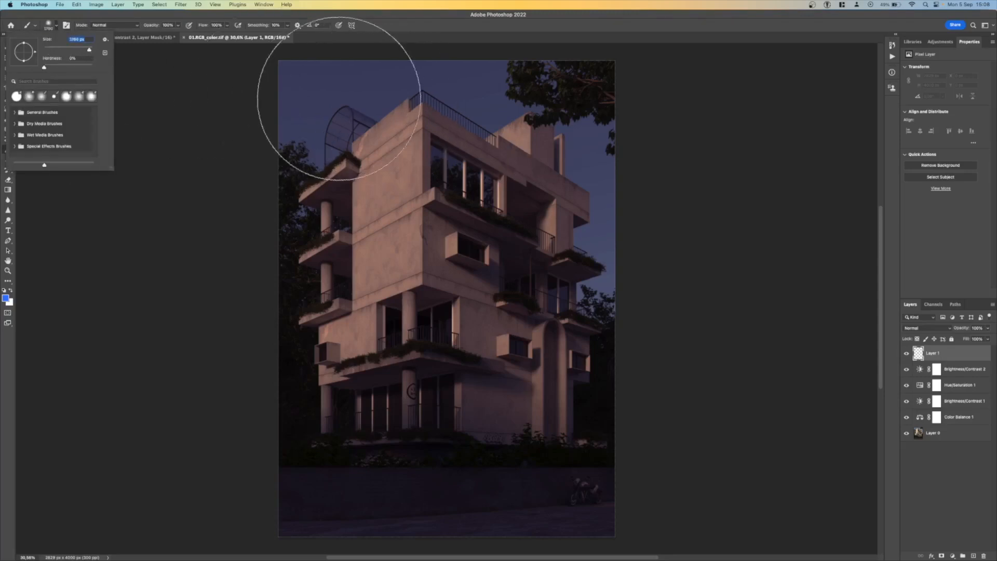
left_click_drag(329, 84, 439, 83)
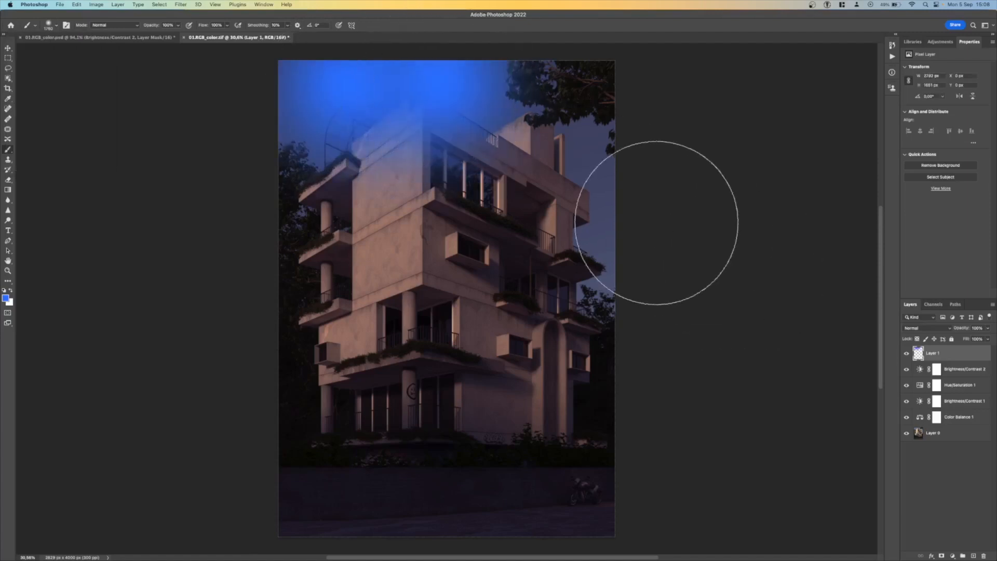
mouse_move(588, 178)
left_mouse_down()
mouse_move(630, 230)
mouse_move(581, 170)
mouse_move(528, 143)
left_mouse_up()
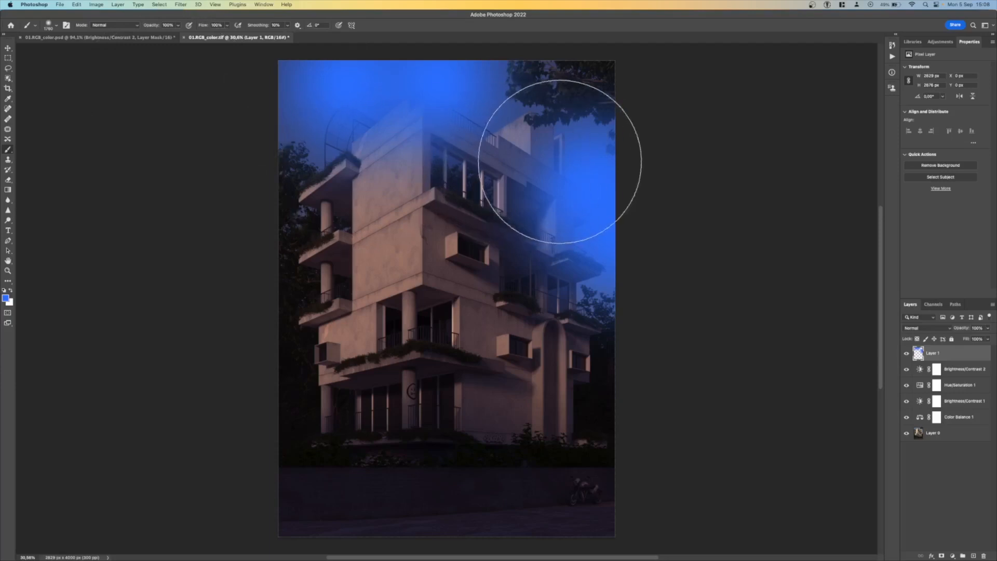
left_click(507, 146)
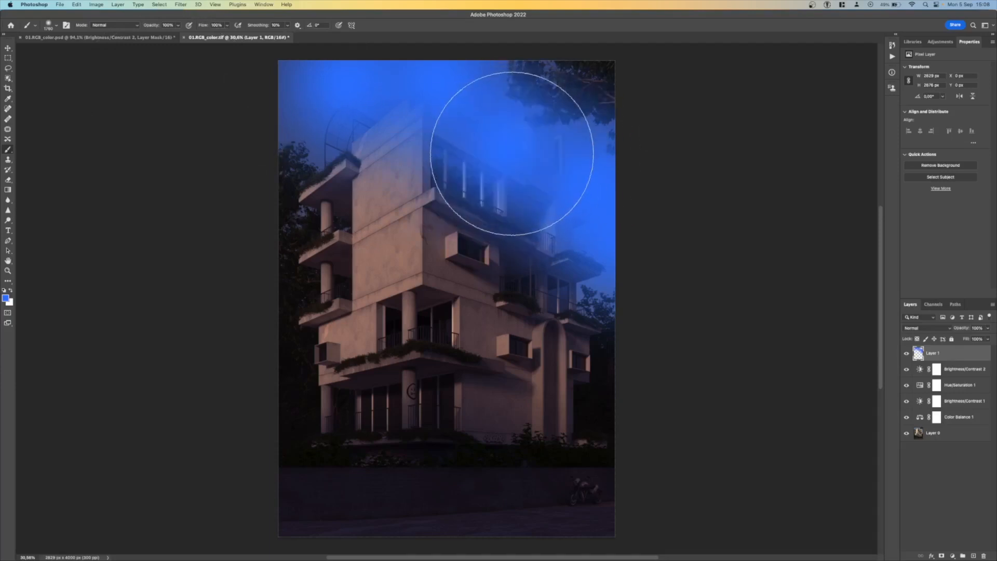
key("super+z")
left_click_drag(988, 339, 972, 351)
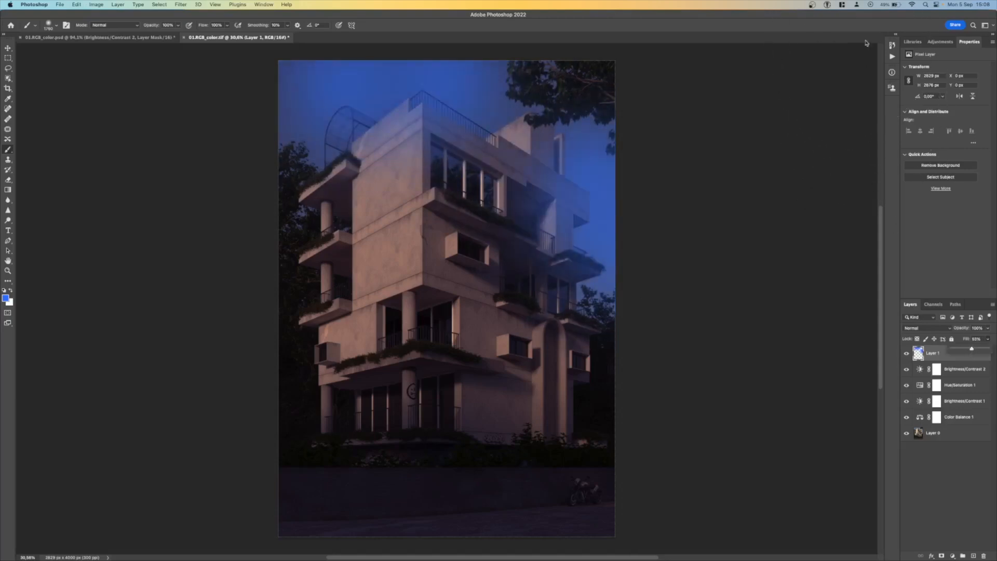
Step: Add a Brightness/Contrast adjustment clipped to the blue painted layer, with brightness 44 and contrast −8
left_click(940, 41)
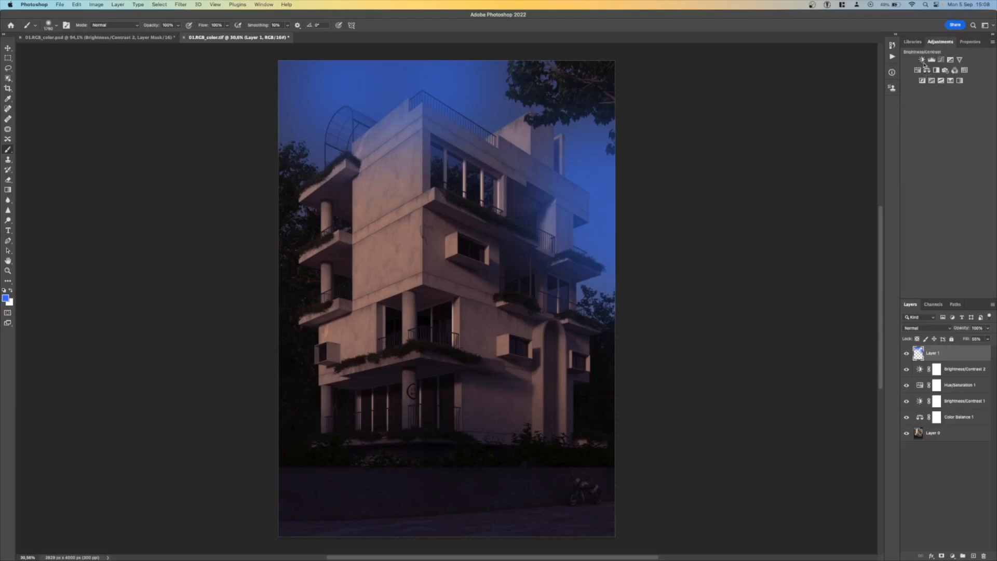
left_click(922, 60)
left_click(957, 89)
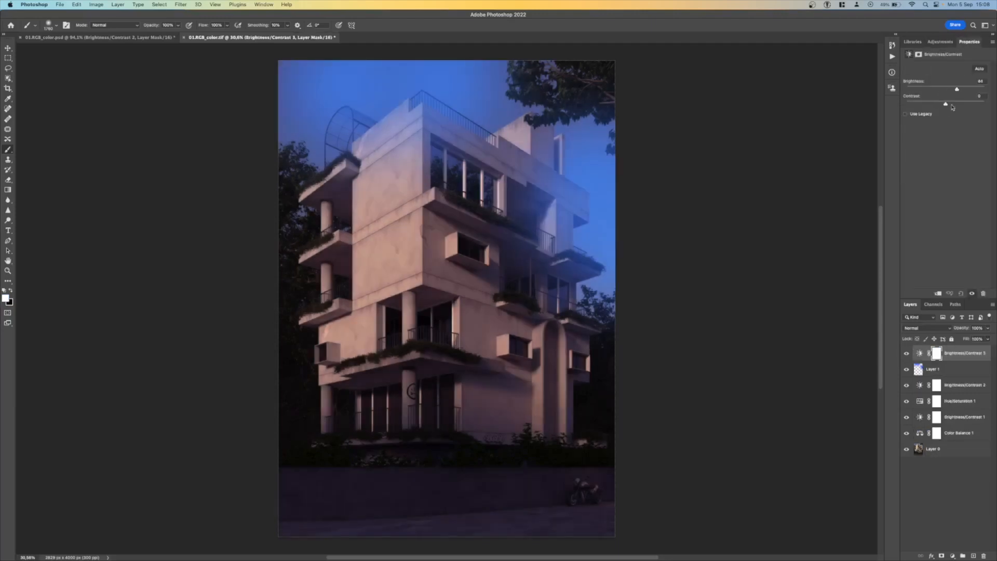
left_click(938, 293)
left_click_drag(944, 88, 939, 108)
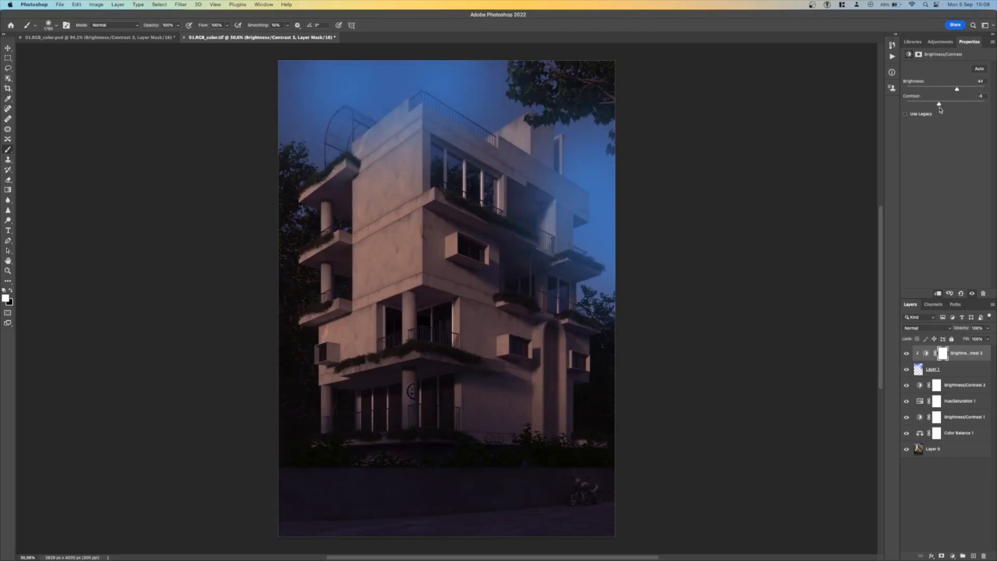
Step: Add a Hue/Saturation adjustment clipped to the blue painted layer, with saturation −31
left_click(940, 42)
left_click(917, 72)
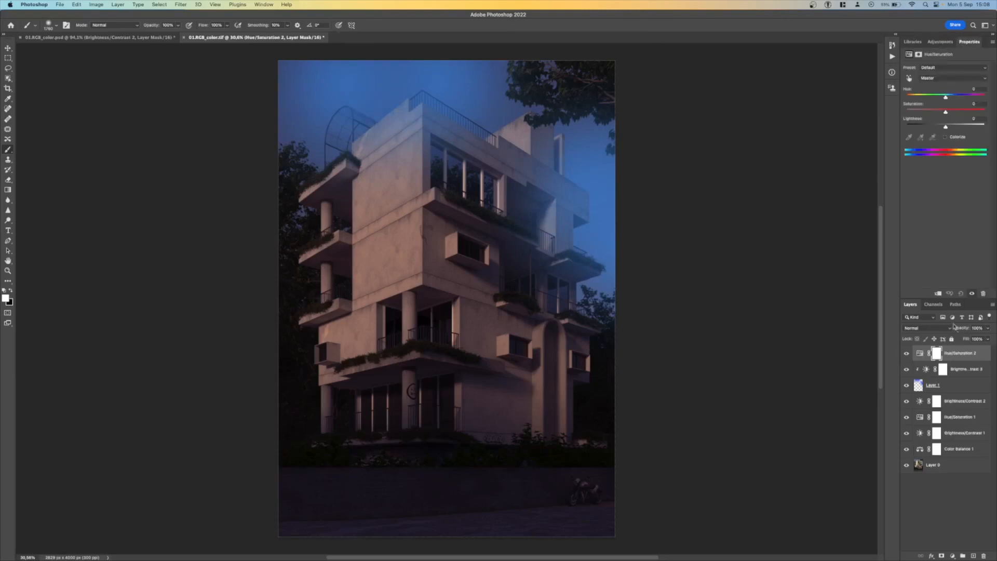
left_click(933, 111)
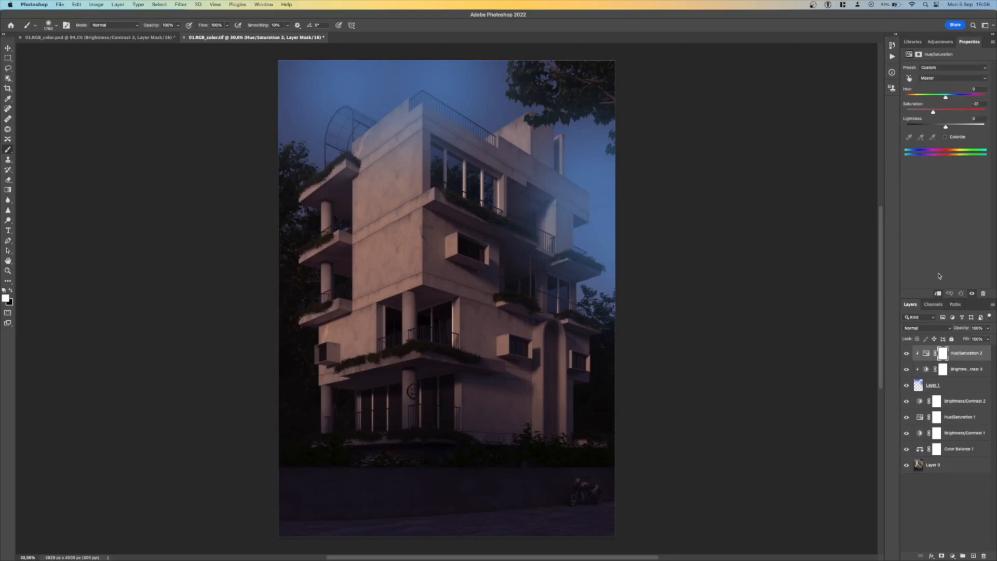
Step: Reduce the fill of the blue painted layer to 47%
left_click(955, 382)
left_click(987, 338)
left_click_drag(990, 349, 972, 349)
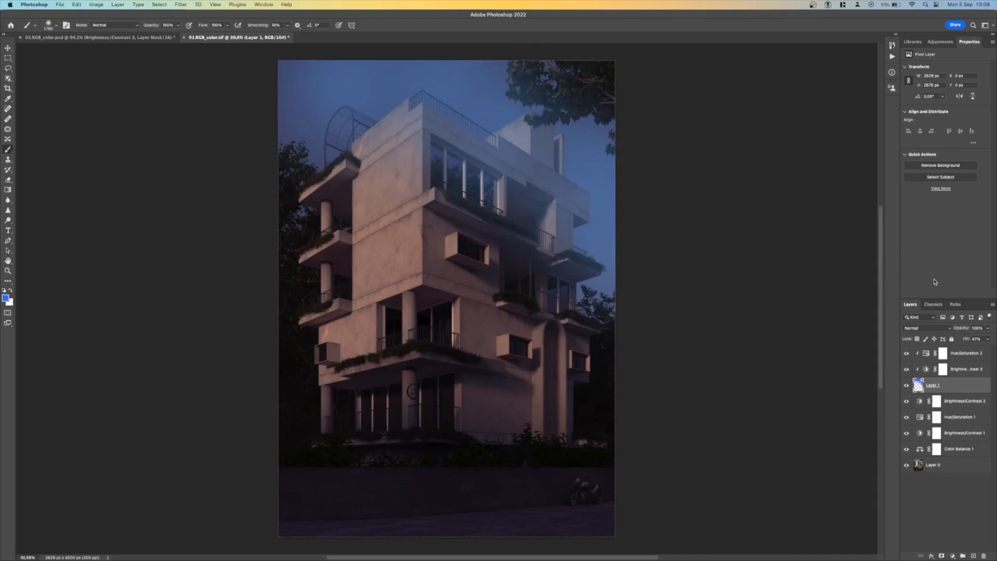
left_click(933, 44)
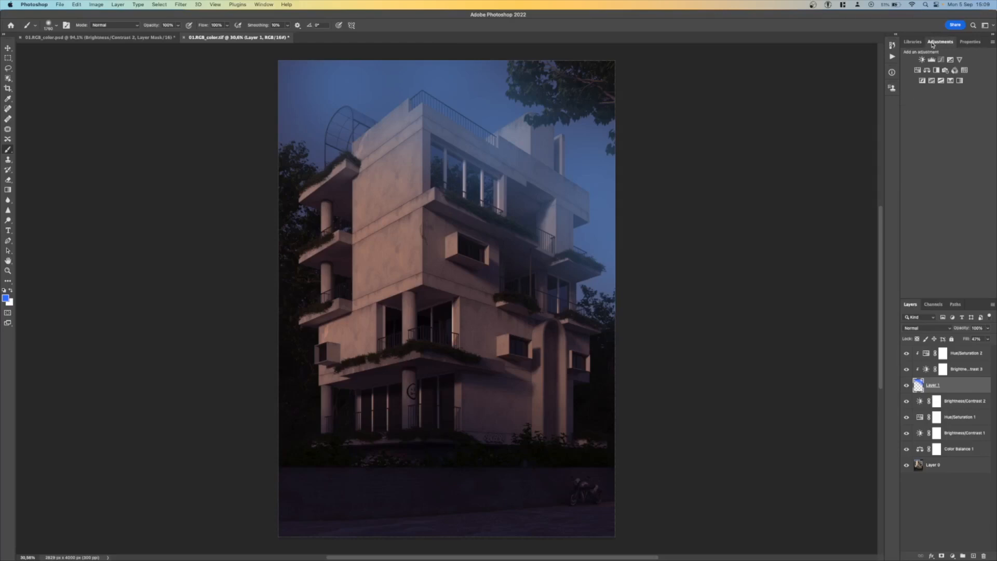
Step: Apply Sky Replacement to the base image Layer 0 with the cloudy sky, temperature −23 and scale about 155, output to new layers
left_click(962, 467)
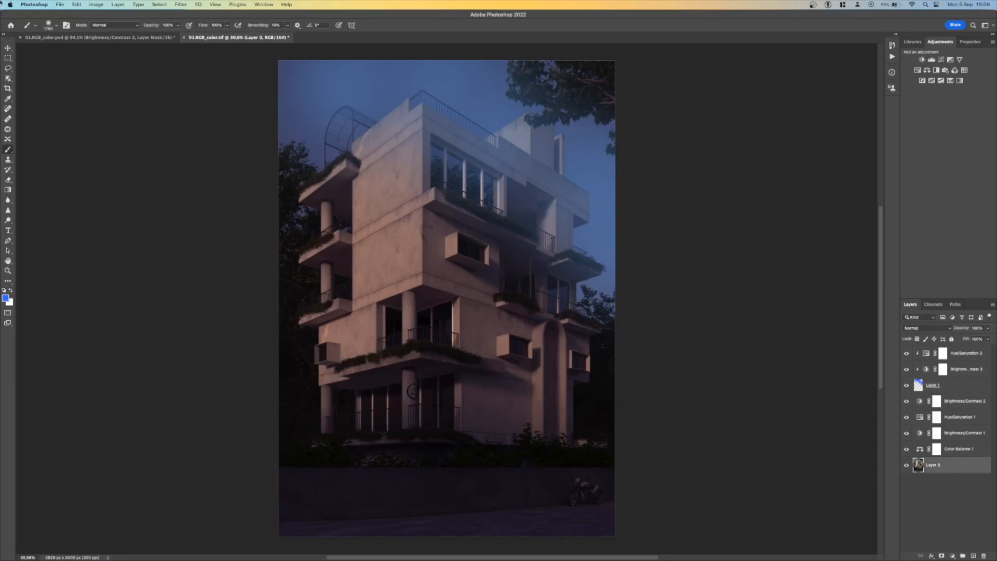
left_click(77, 5)
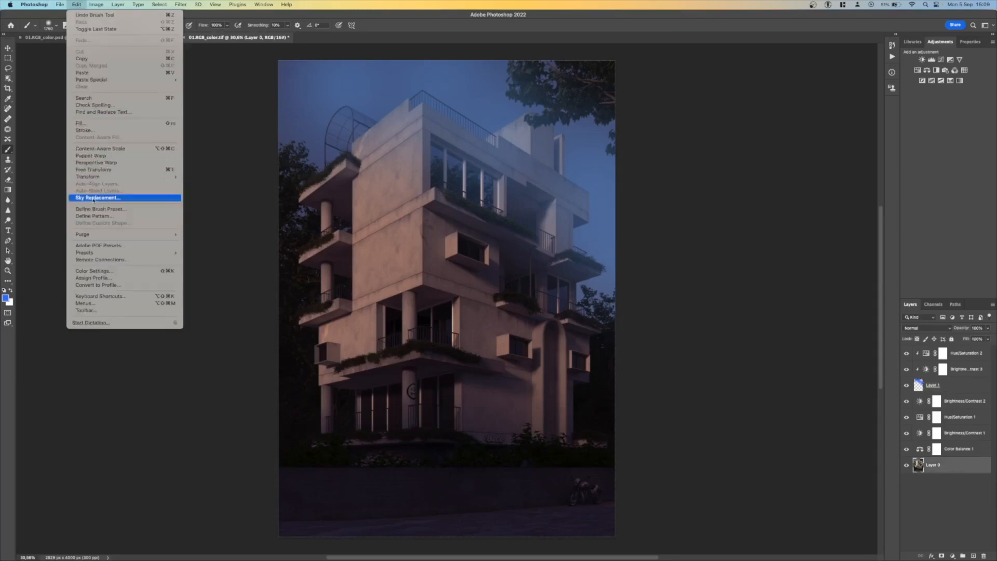
left_click(129, 198)
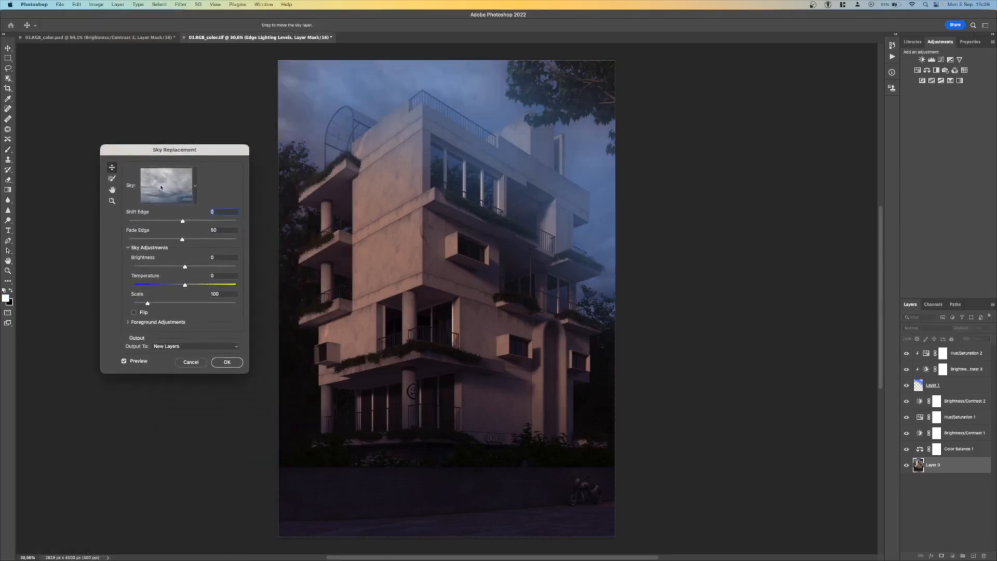
left_click(177, 285)
mouse_move(177, 286)
left_mouse_down()
mouse_move(144, 286)
mouse_move(173, 288)
left_mouse_up()
left_click(154, 303)
left_click_drag(154, 304, 165, 304)
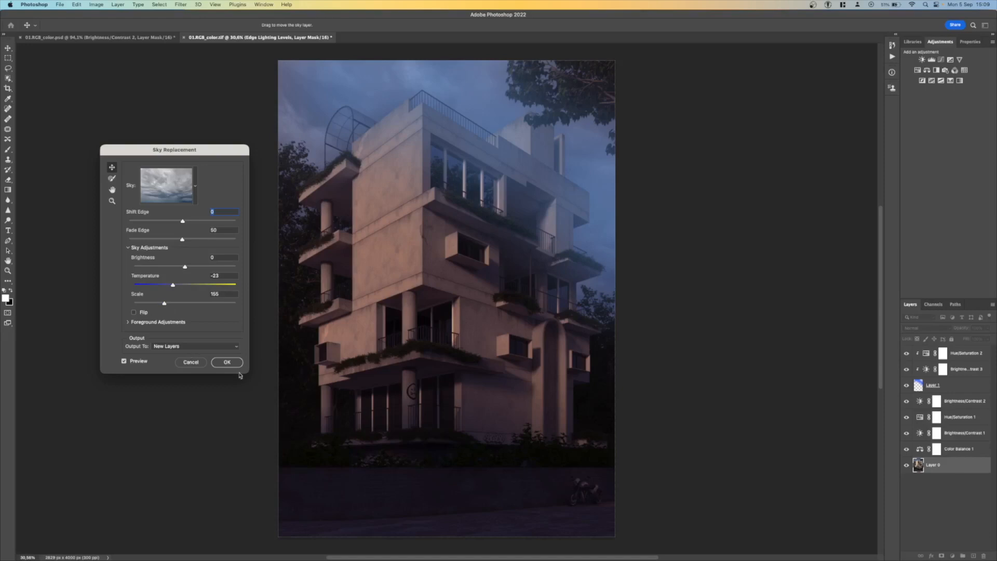
left_click(226, 362)
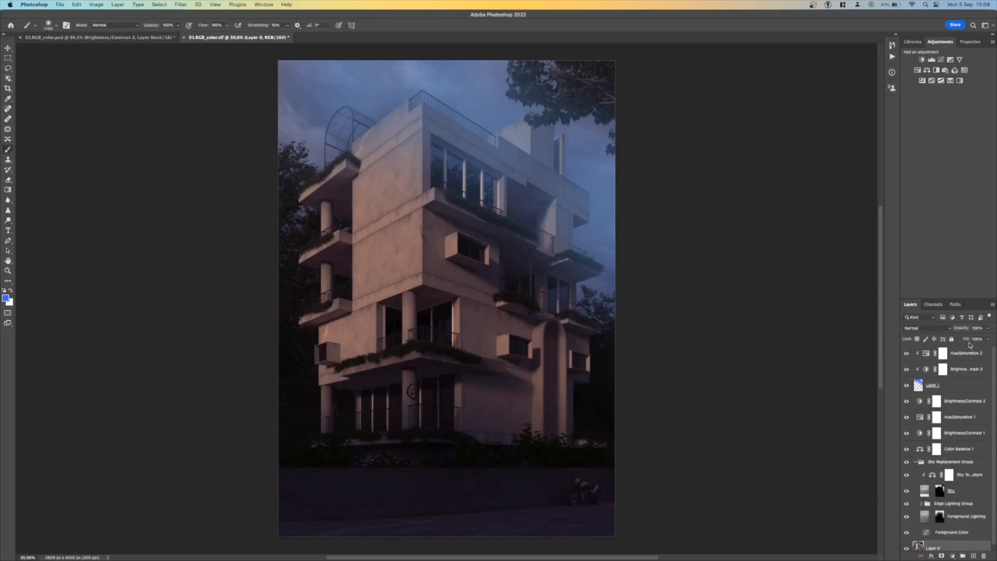
Step: Add a layer above the topmost Hue/Saturation adjustment and draw a rectangle shape about 157 × 180 px over the protruding window beside the arch
left_click(958, 357)
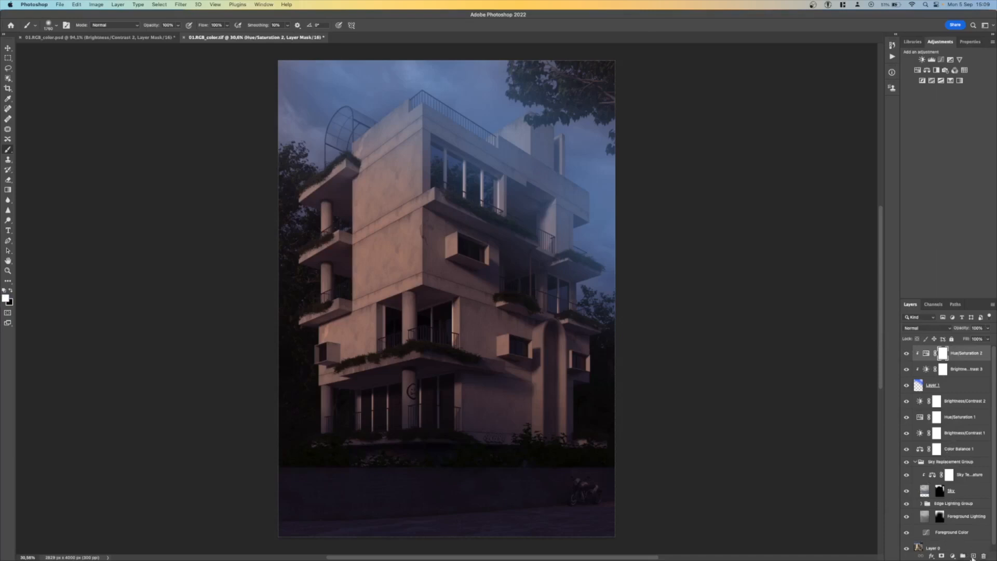
left_click(973, 556)
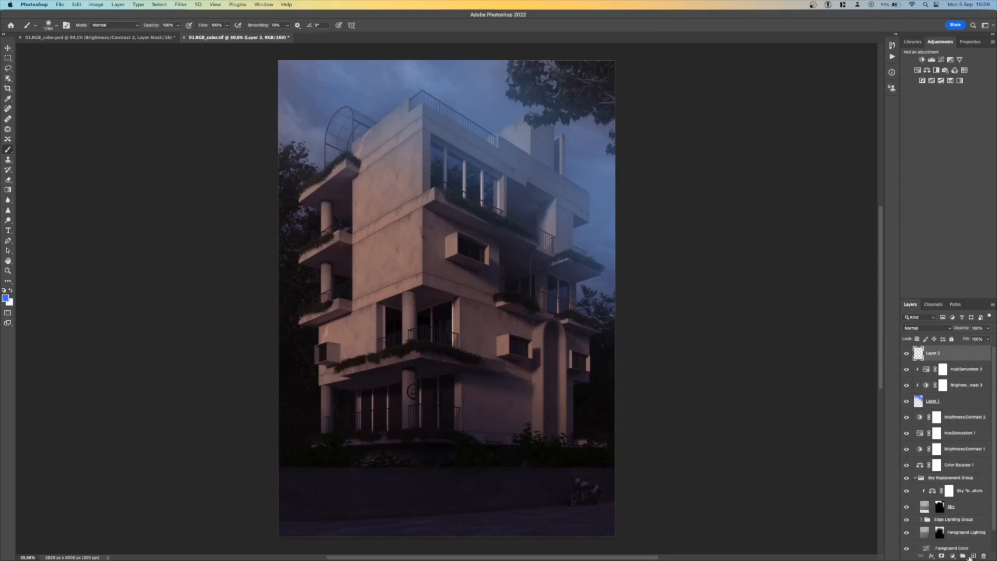
left_click(9, 283)
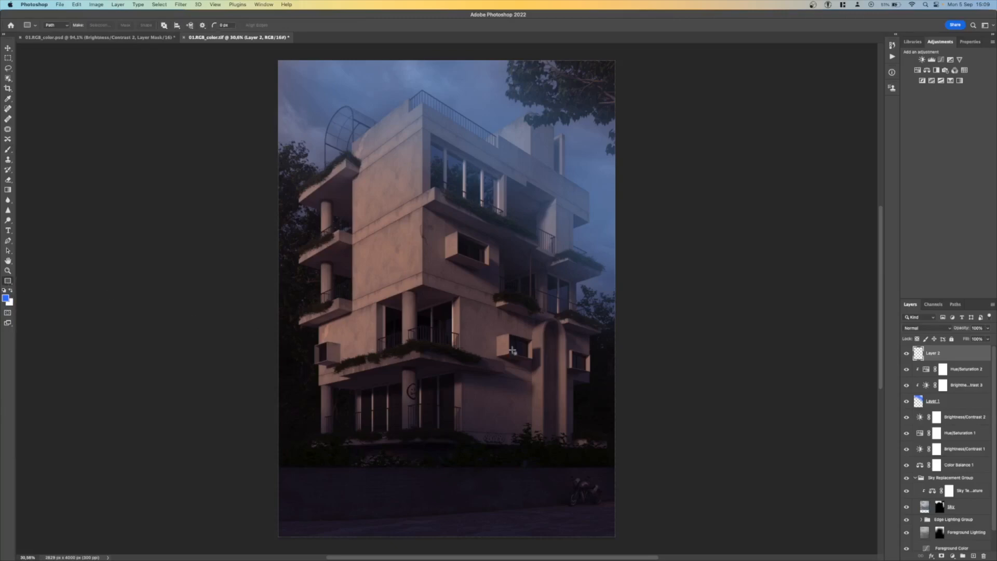
scroll(513, 351, "up", 5)
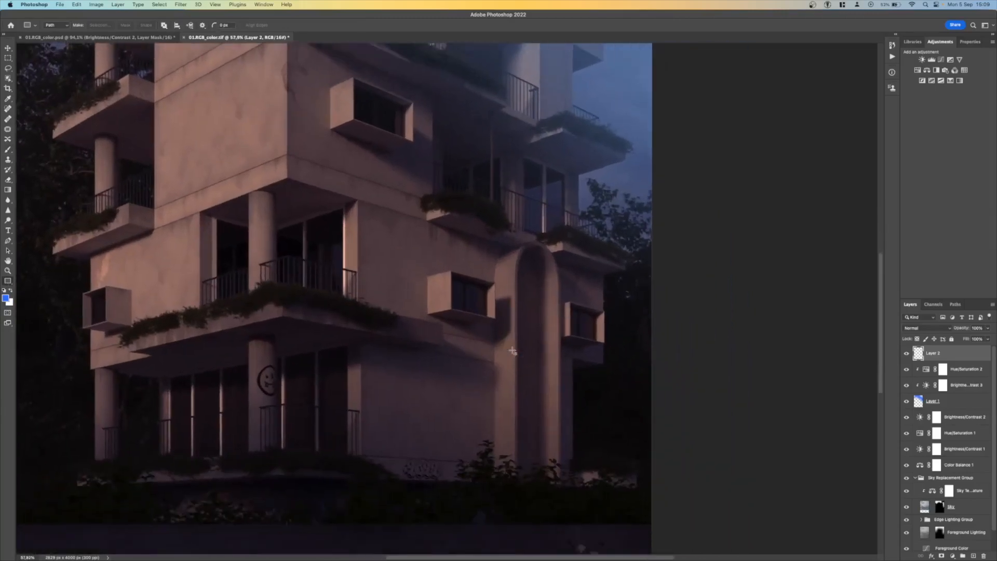
scroll(488, 288, "up", 10)
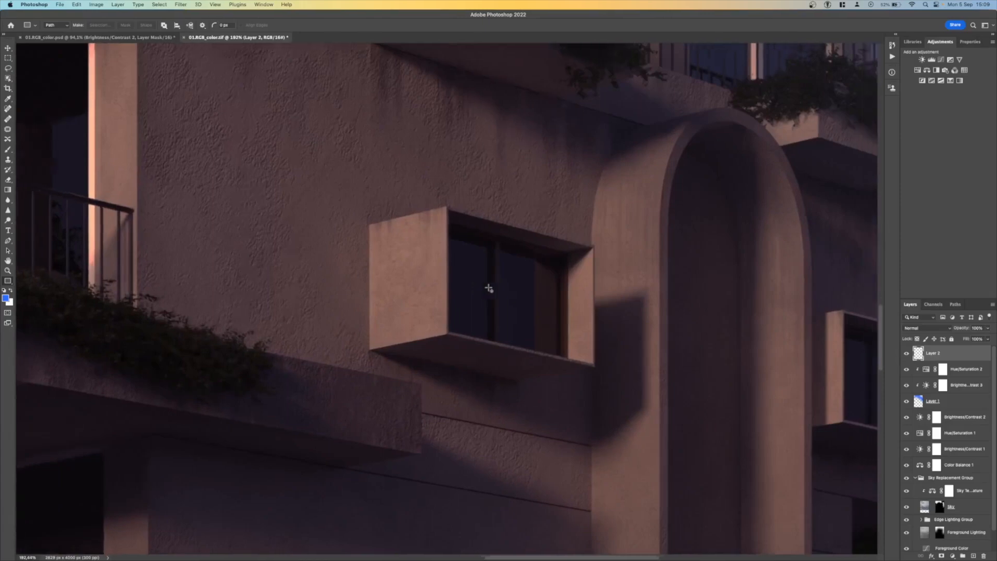
scroll(488, 288, "up", 1)
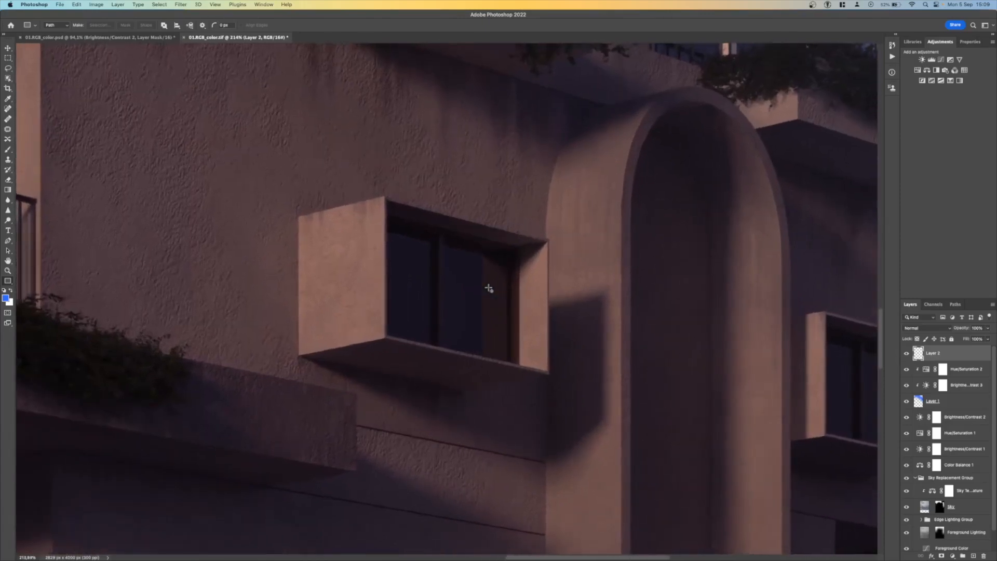
left_click_drag(387, 213, 519, 364)
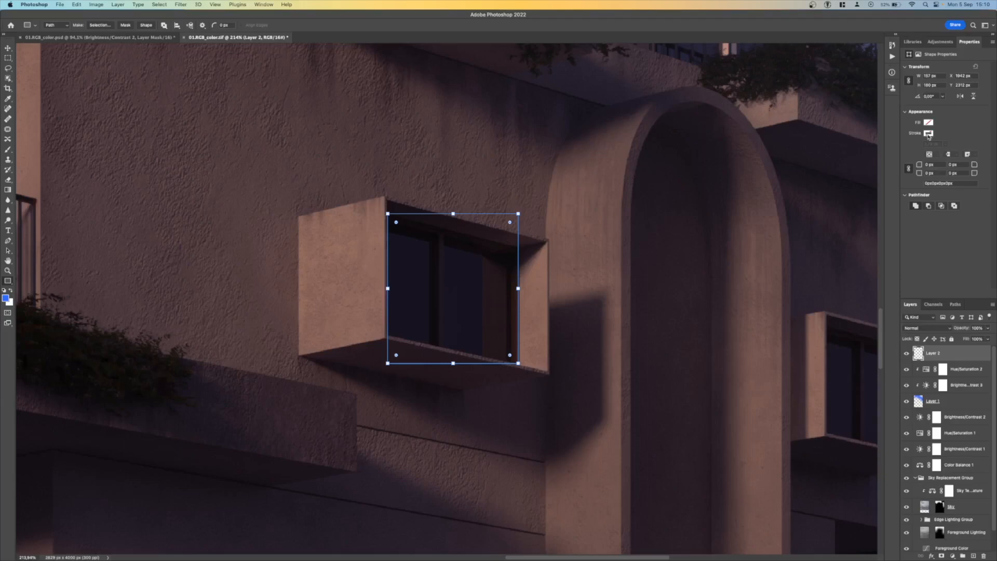
left_click(146, 25)
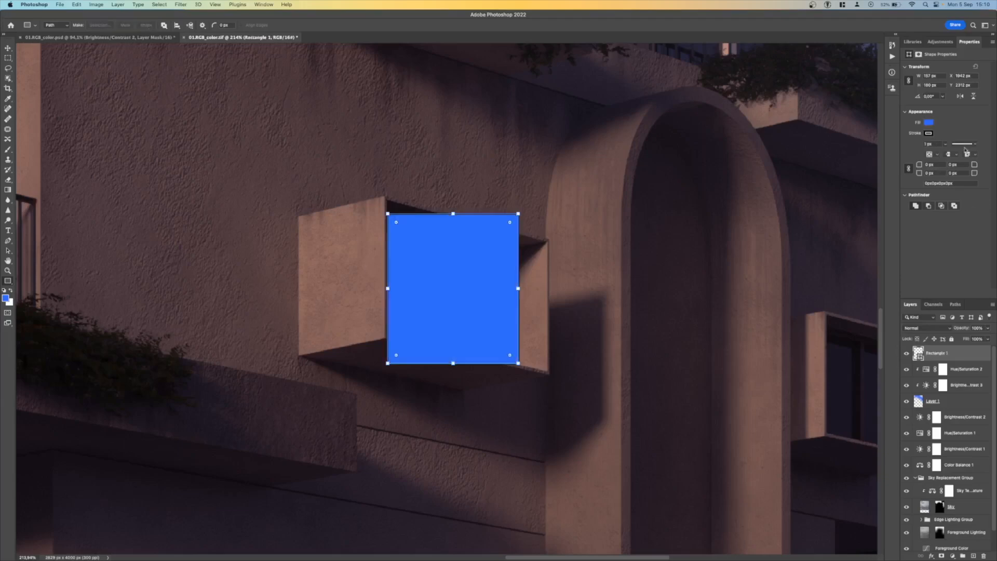
Step: Fill the window rectangle with a strong saturated orange and remove its stroke
left_click(929, 122)
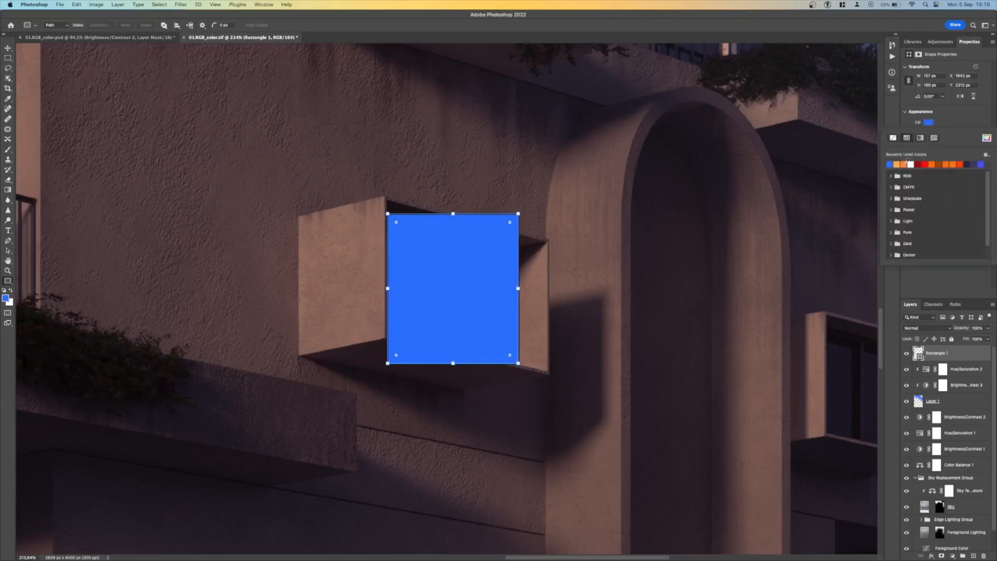
left_click(986, 139)
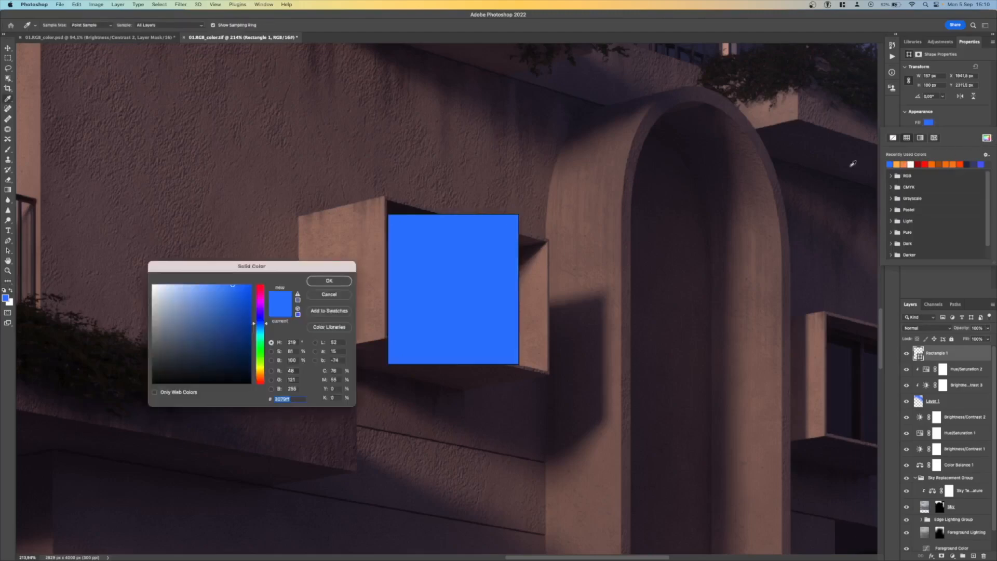
left_click(260, 376)
left_click_drag(260, 377, 260, 378)
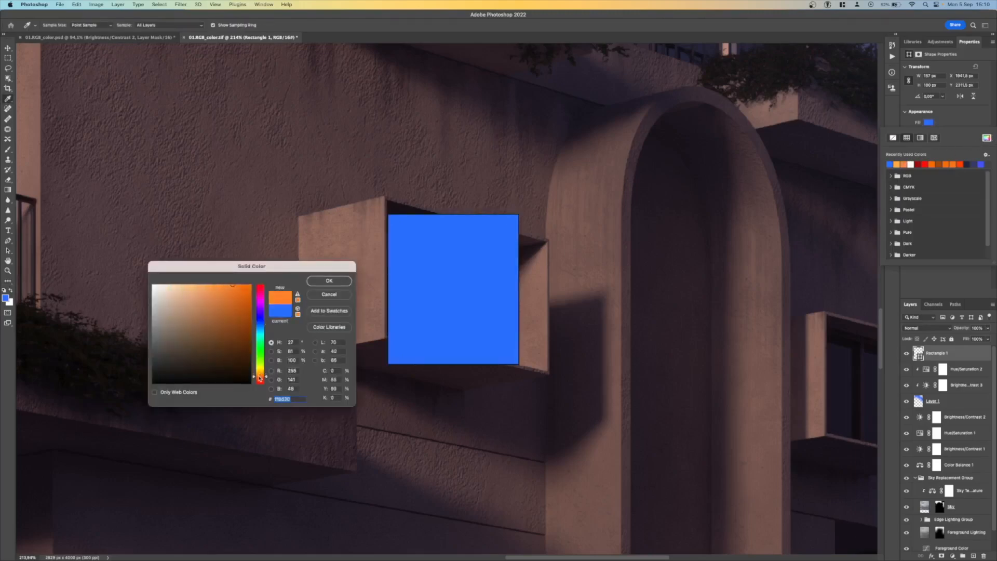
left_click(250, 285)
left_click(329, 280)
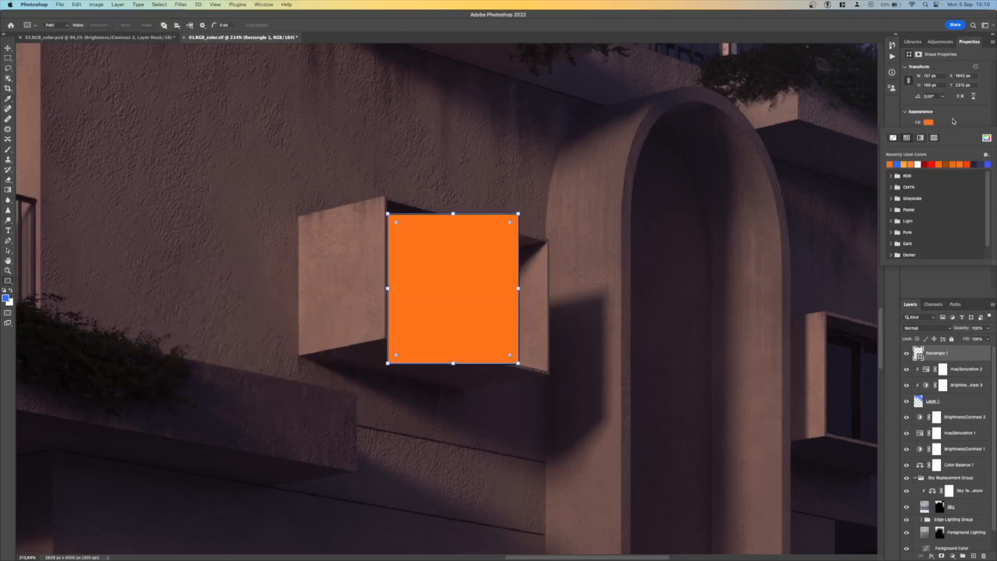
left_click(953, 118)
left_click(924, 136)
left_click(893, 150)
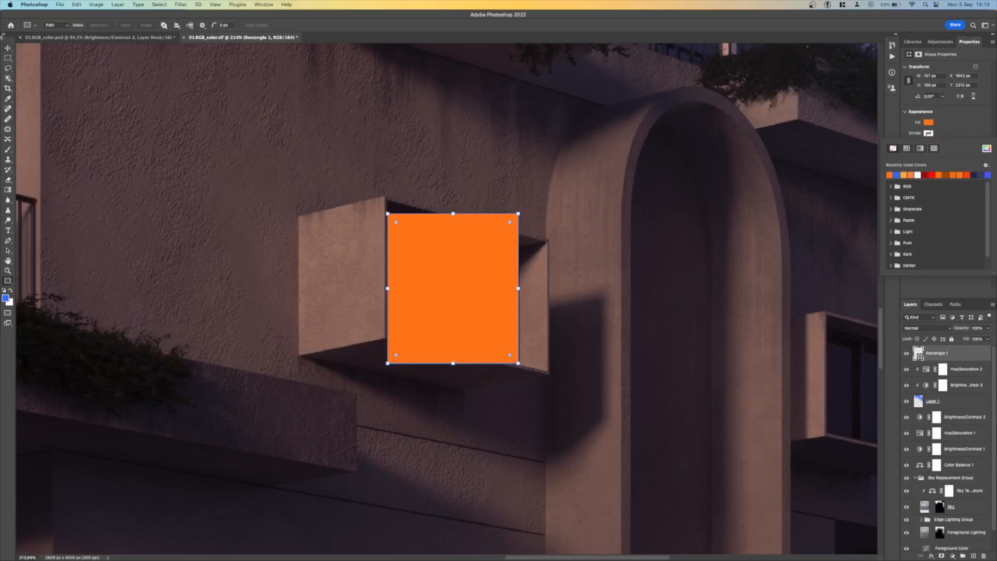
Step: Skew the orange rectangle so its upper and lower edges follow the perspective of the window opening
key("v")
key("ctrl+t")
right_click(465, 258)
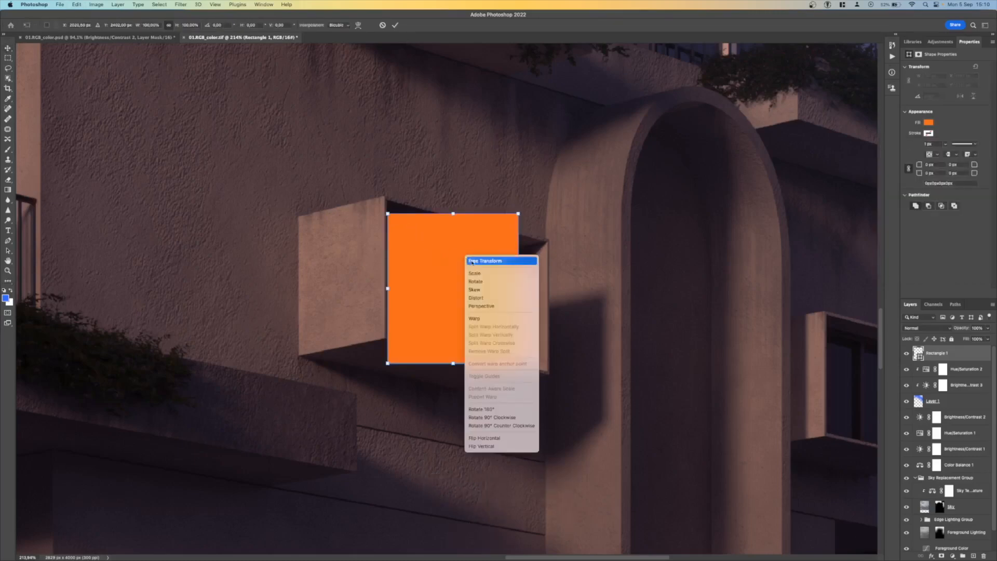
left_click(474, 289)
left_click_drag(518, 216, 518, 248)
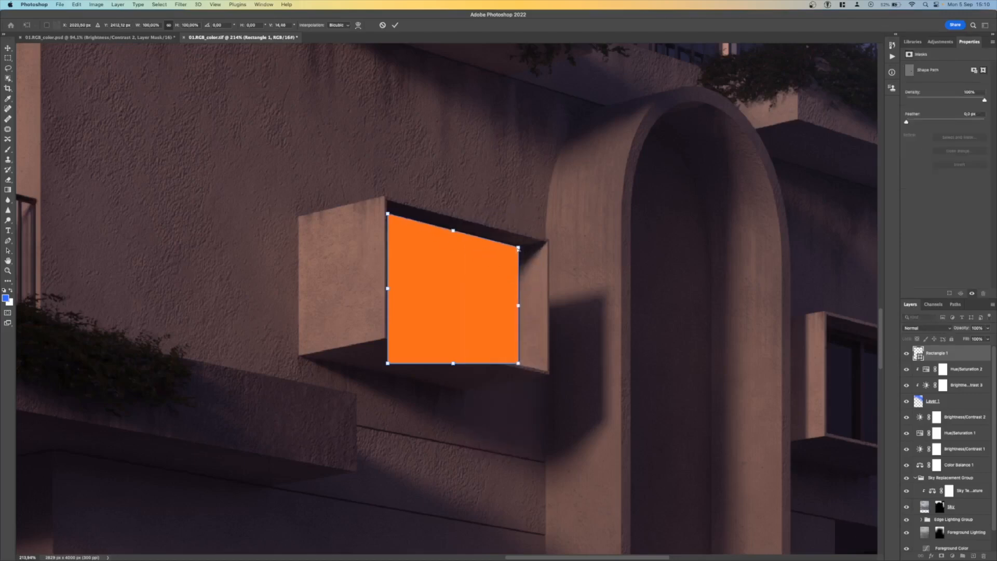
left_click_drag(388, 365, 394, 340)
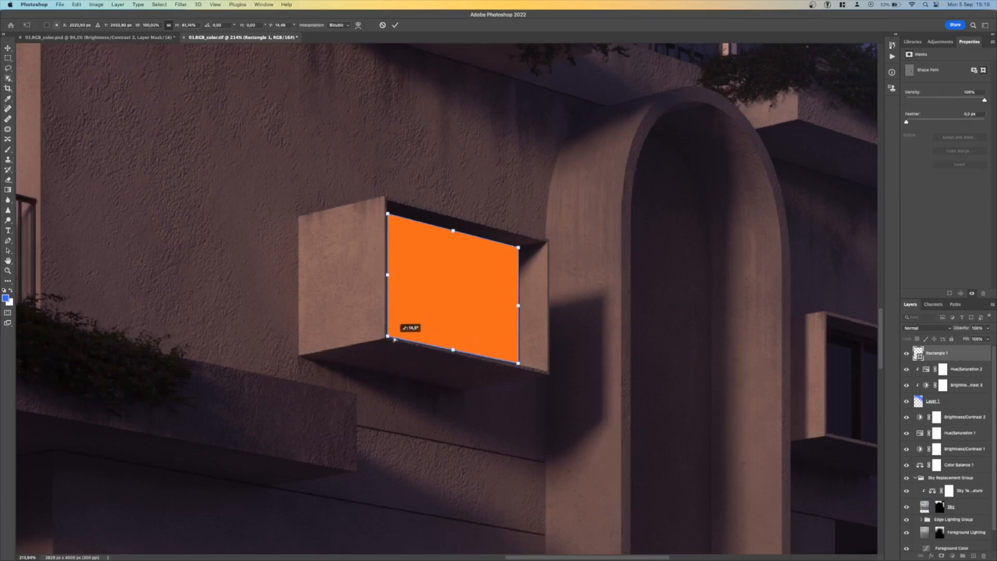
key("Return")
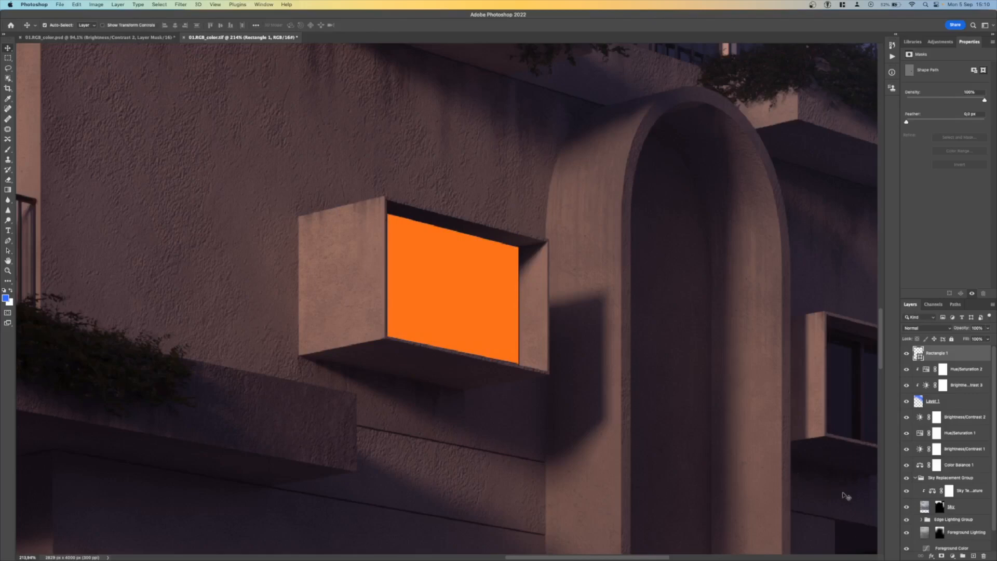
Step: Add an Outer Glow effect to the window rectangle and set the glow colour to orange
left_click(933, 557)
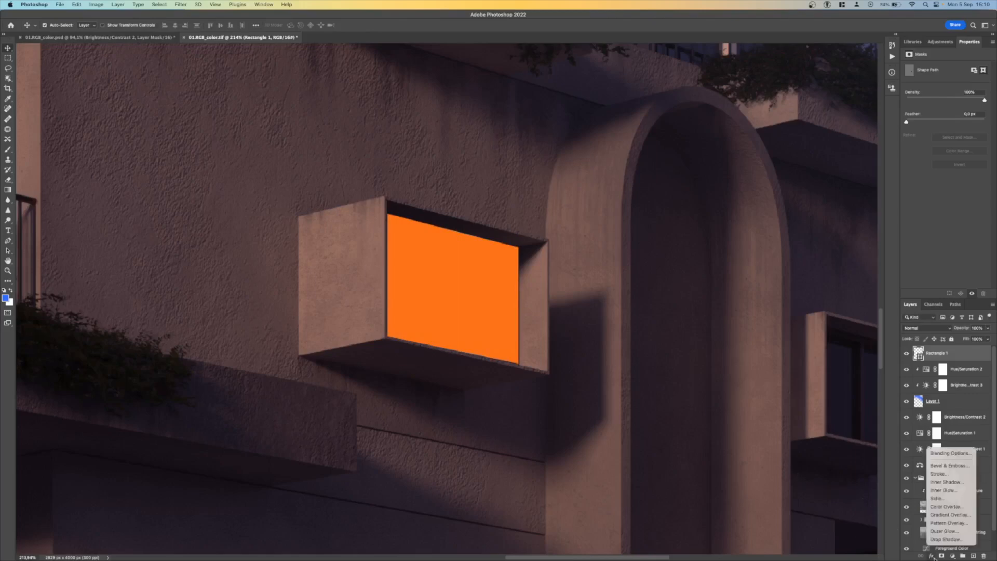
left_click(941, 532)
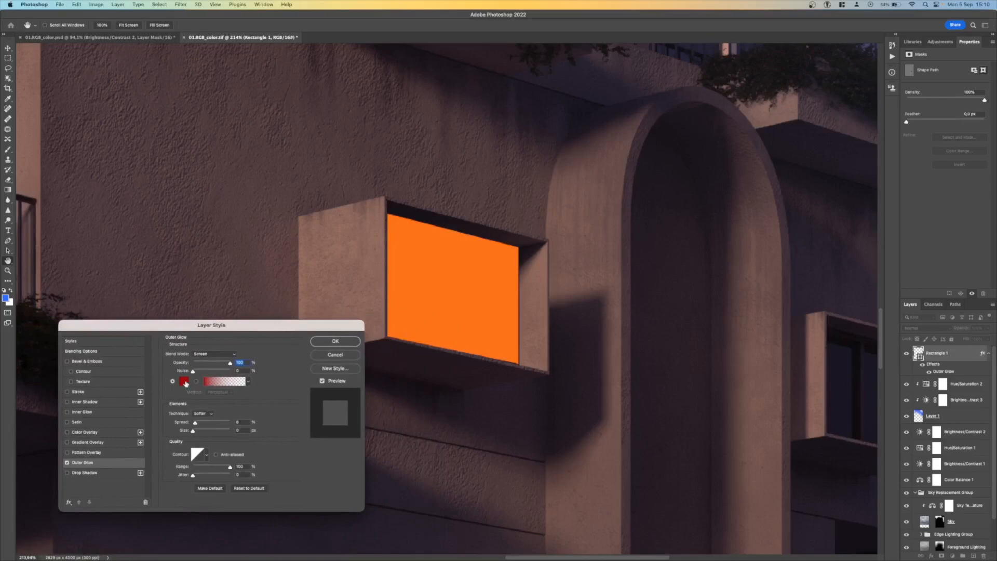
left_click(186, 383)
left_click(260, 375)
left_click_drag(239, 342, 270, 279)
left_click(260, 377)
left_click(329, 281)
Step: Set the rectangle's outer glow to about 41% opacity, 21% spread, 81 px size and 57% range
left_click(204, 422)
left_click(206, 430)
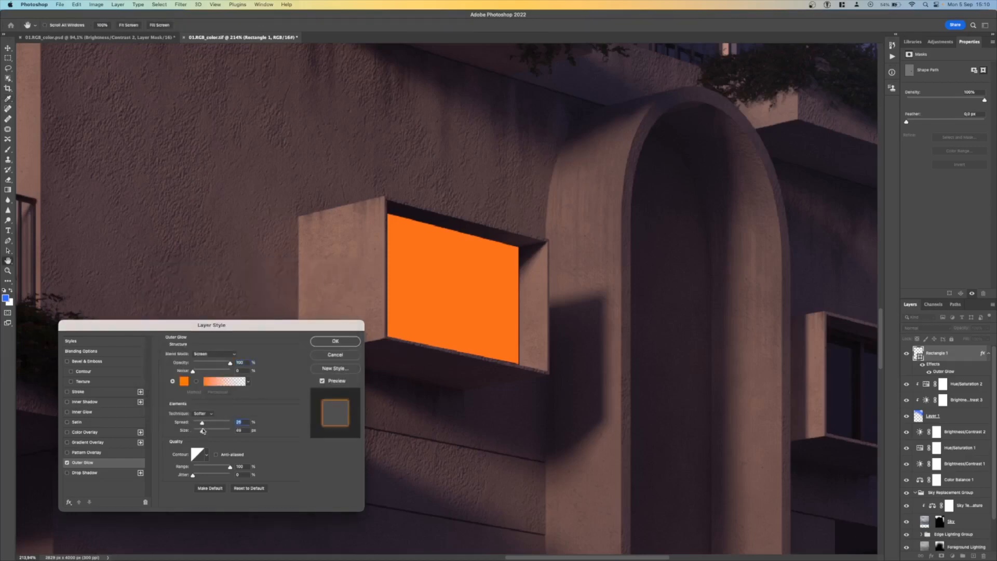
left_click_drag(205, 430, 208, 430)
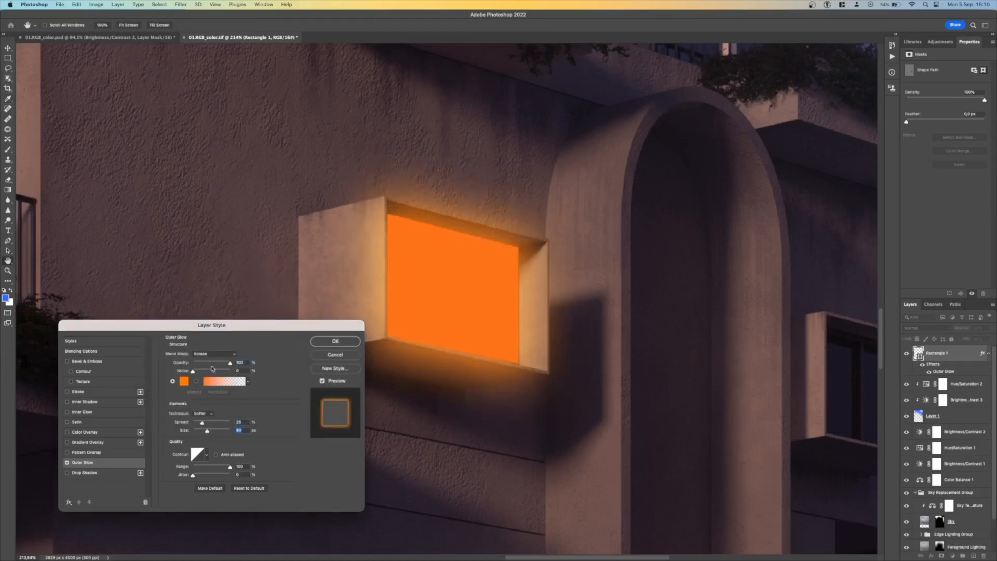
left_click(213, 362)
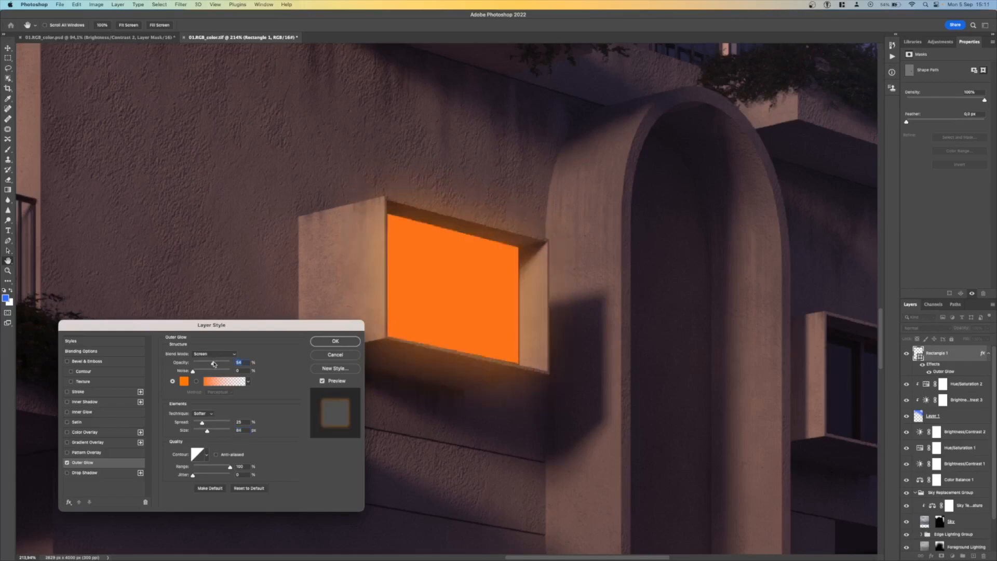
left_click_drag(213, 363, 222, 362)
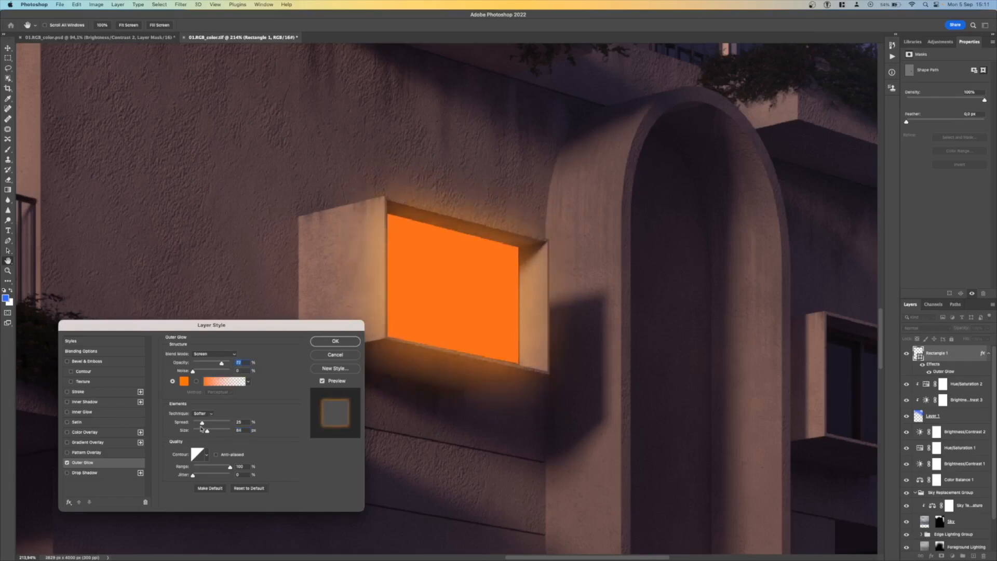
left_click_drag(202, 423, 210, 431)
left_click_drag(222, 363, 226, 363)
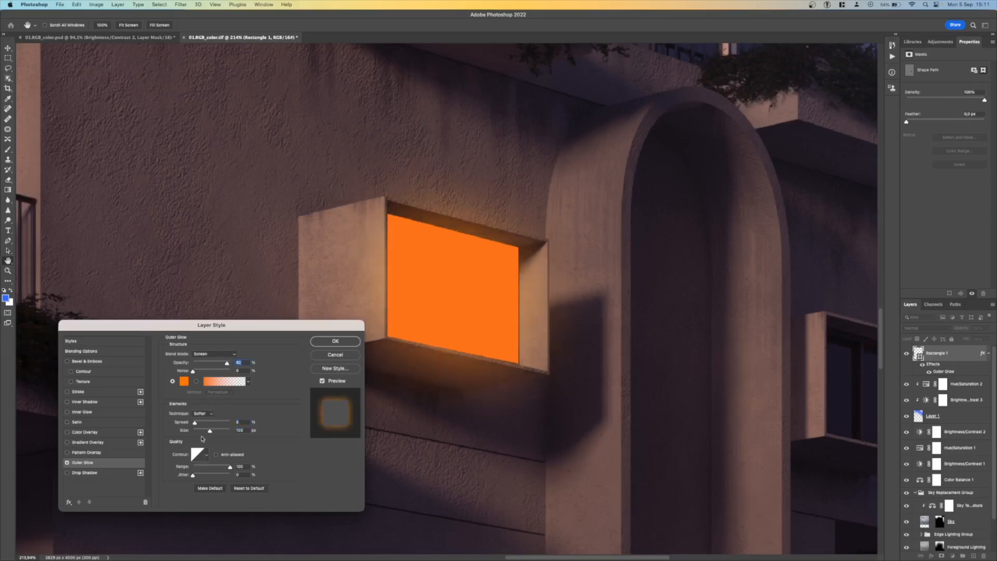
left_click_drag(213, 466, 214, 467)
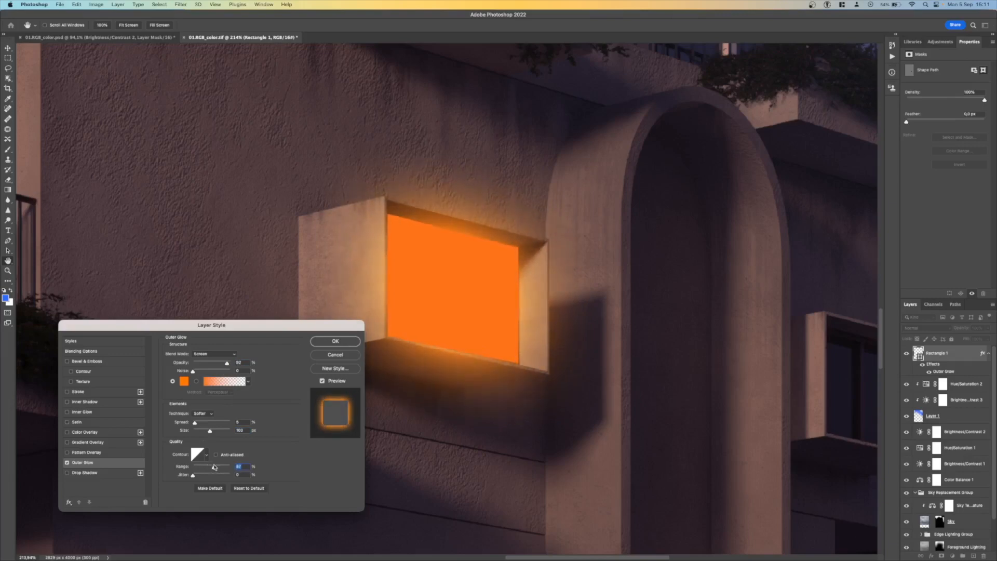
mouse_move(209, 431)
left_mouse_down()
mouse_move(199, 423)
mouse_move(208, 433)
left_mouse_up()
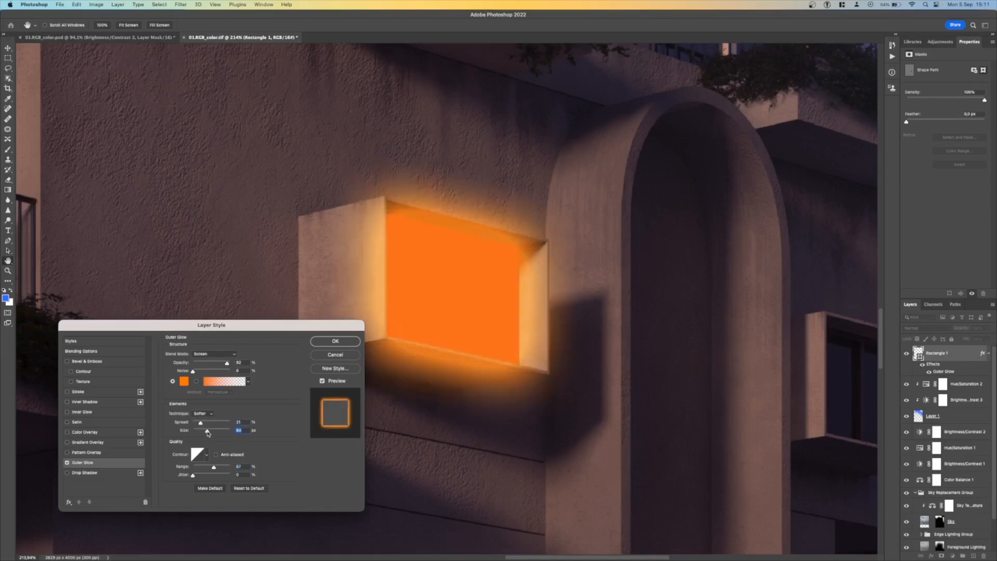
left_click(206, 362)
left_click_drag(206, 362, 209, 363)
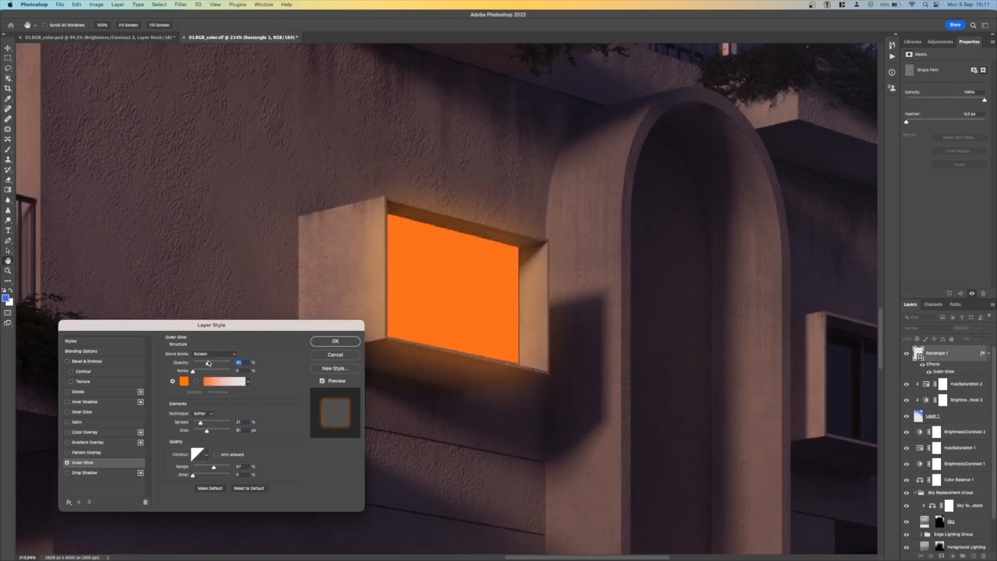
left_click(339, 342)
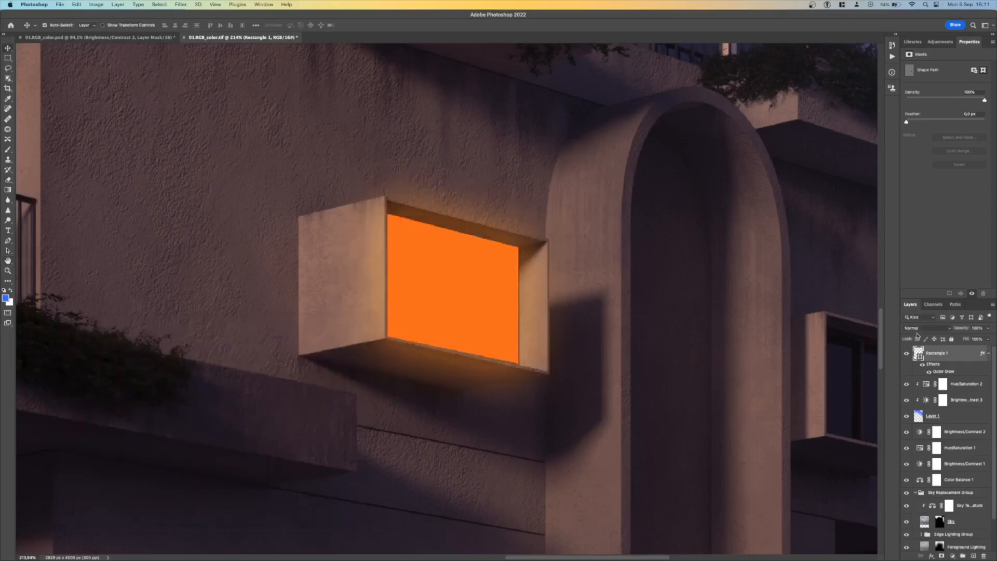
Step: Reduce the fill of the window rectangle layer to about 62%
left_click(988, 339)
left_click(967, 351)
left_click_drag(967, 351, 974, 353)
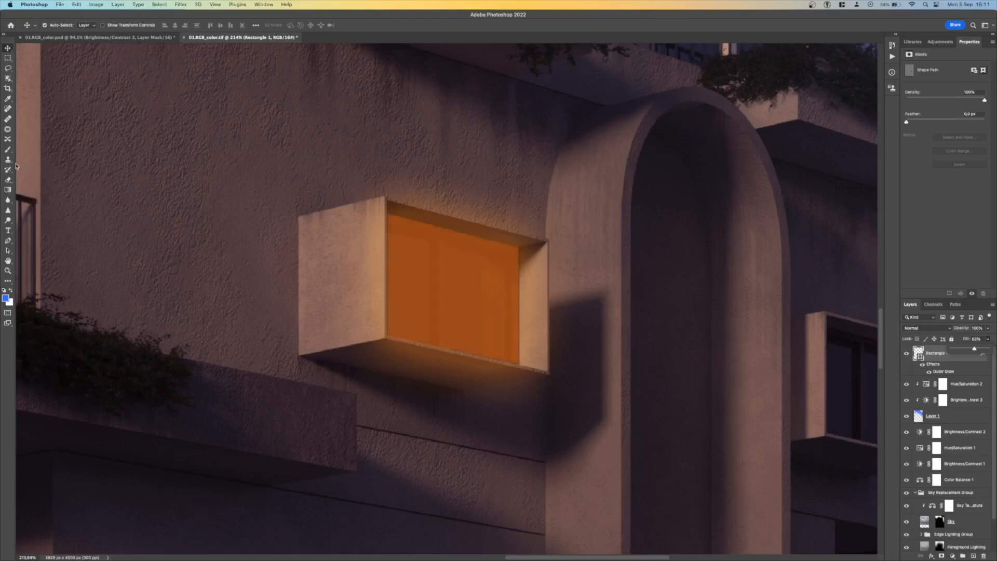
Step: Rasterize the orange window rectangle and soften it with a slight Gaussian Blur
left_click(176, 5)
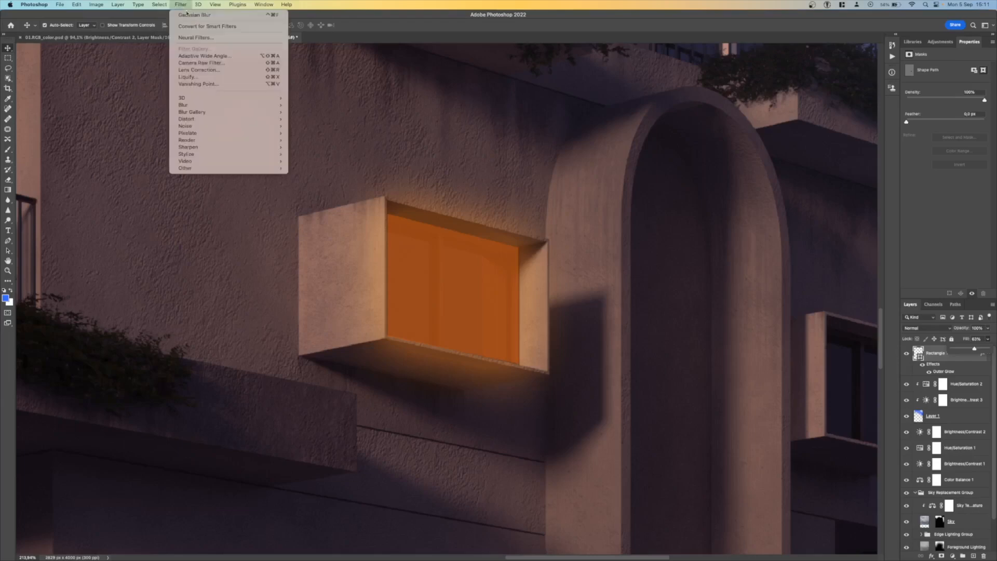
mouse_move(233, 105)
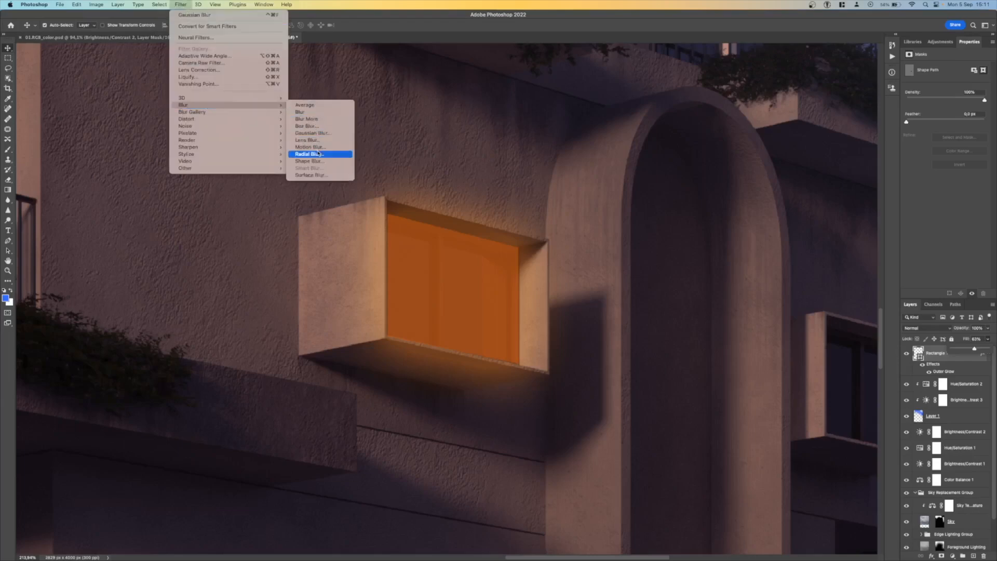
left_click(320, 133)
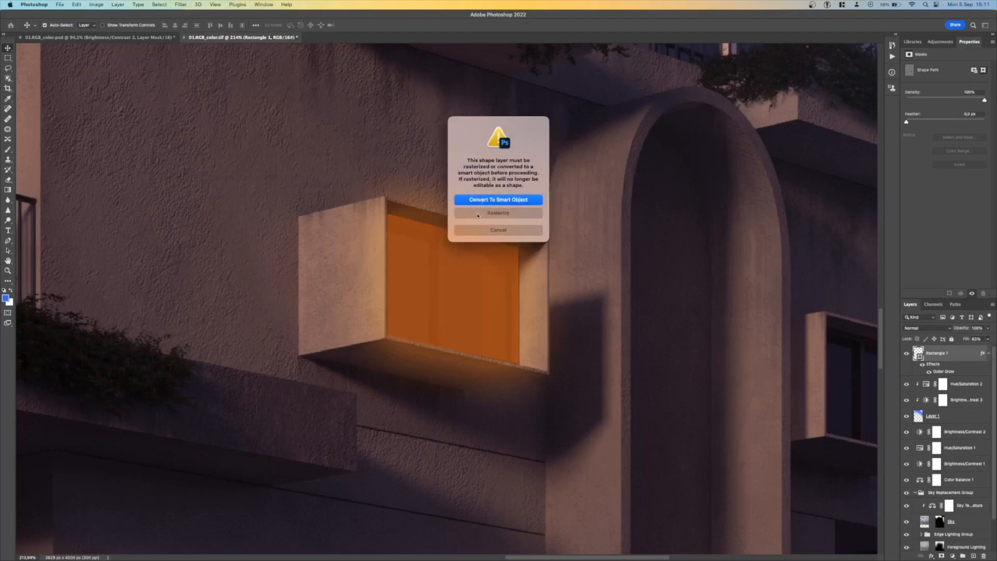
left_click(477, 213)
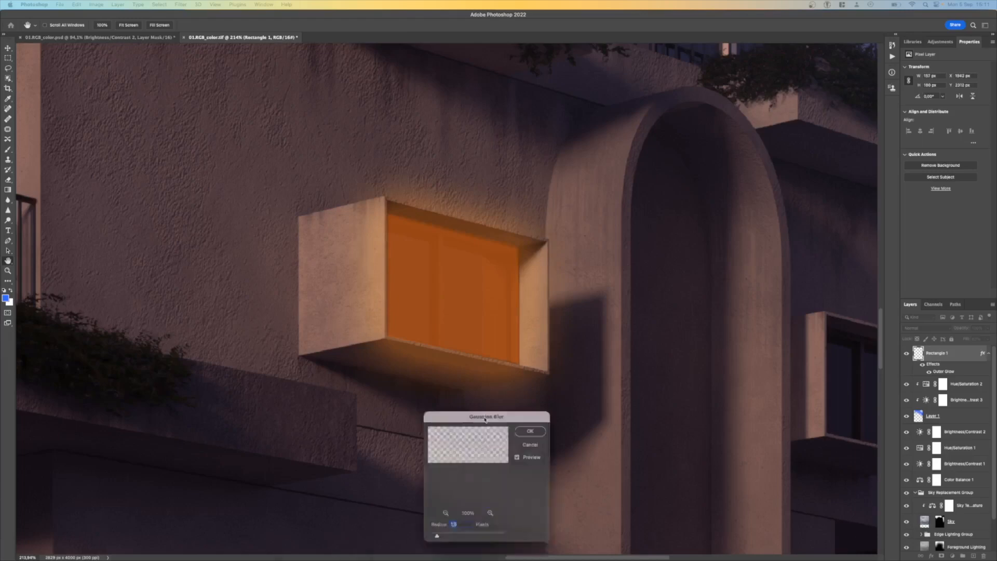
left_click_drag(484, 418, 202, 276)
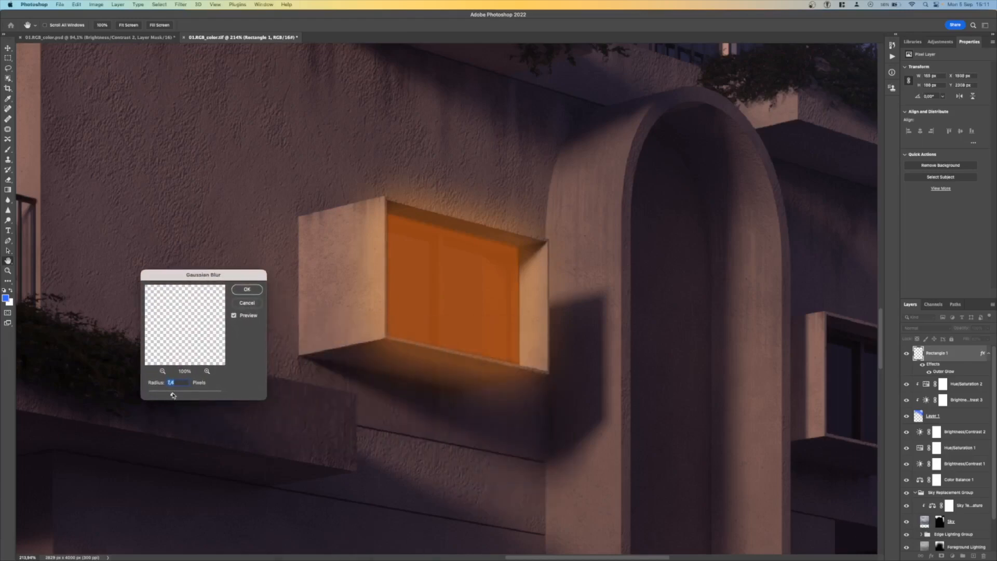
left_click_drag(174, 395, 152, 395)
left_click(248, 289)
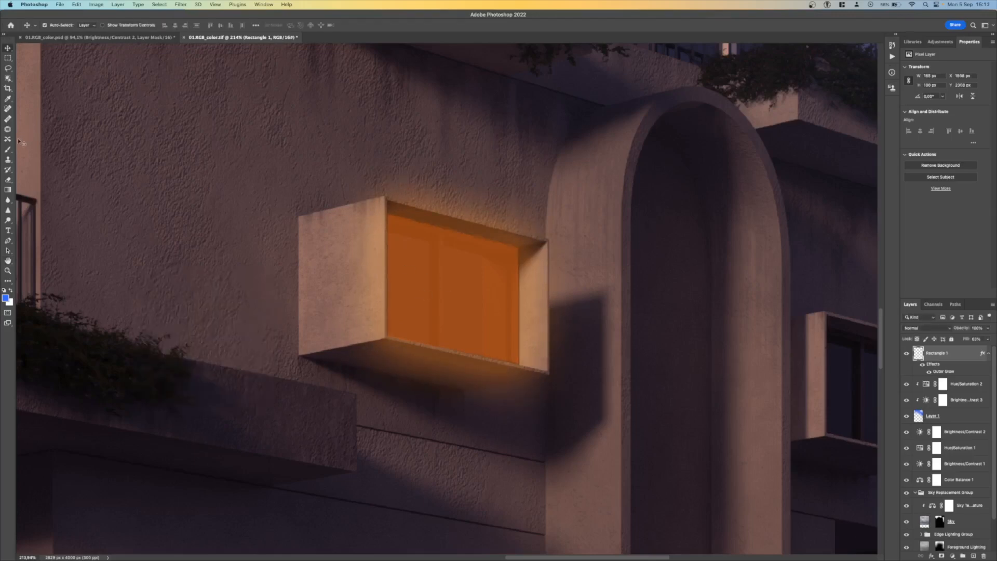
Step: Erase a vertical mullion line through the middle of the orange window pane with a hard eraser about 6 px wide
left_click(9, 180)
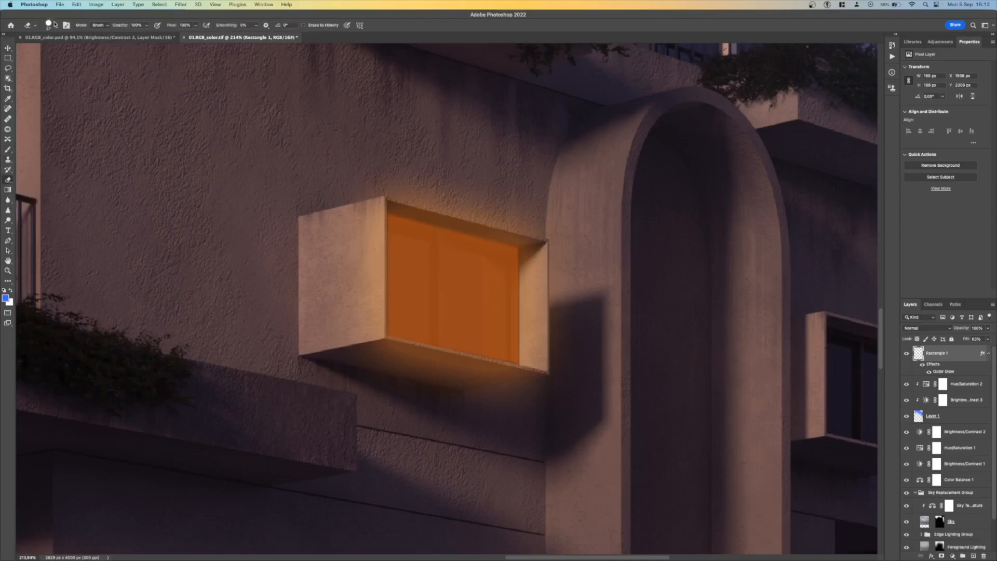
left_click(54, 23)
left_click_drag(50, 50, 45, 50)
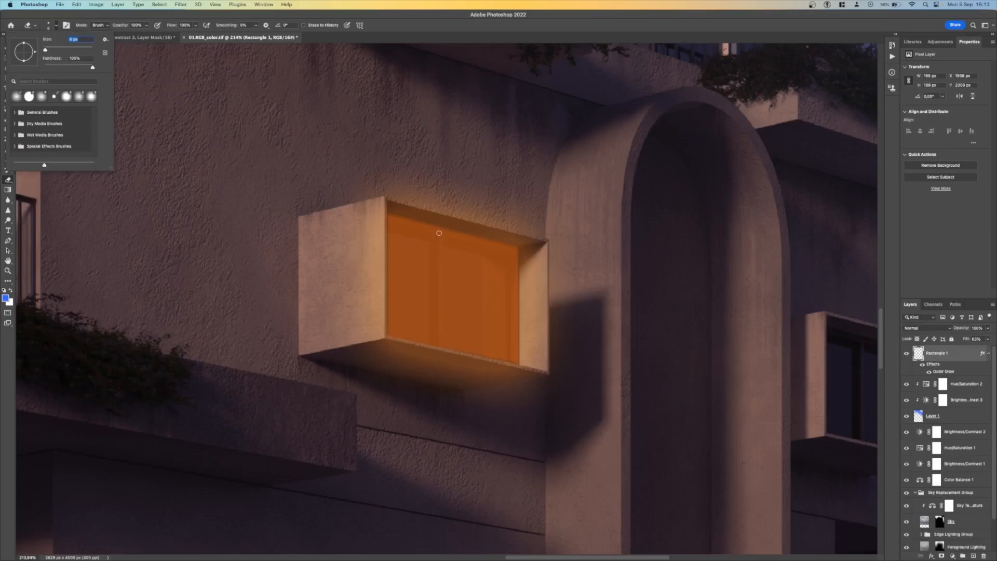
left_click(441, 234)
left_click_drag(441, 233, 442, 348)
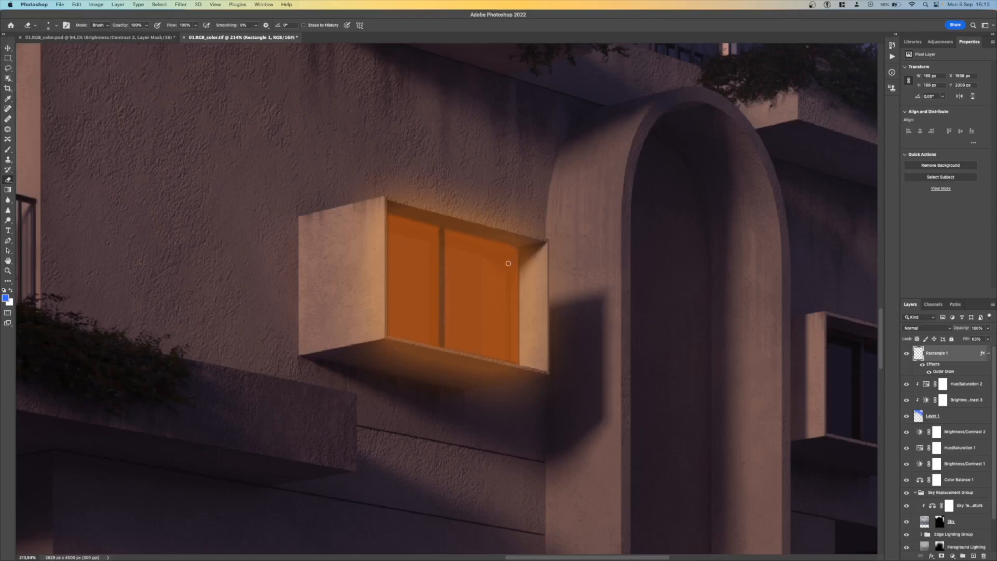
Step: Trim the orange pane along its right and upper frame edges with straight eraser strokes, undoing the last stroke
left_click_drag(518, 246, 514, 361)
left_click(391, 215, "shift")
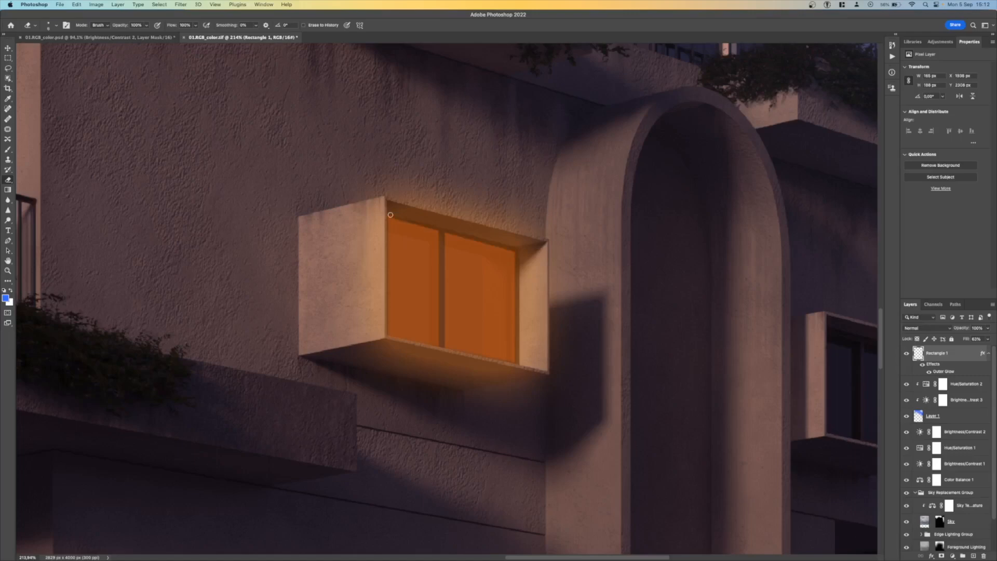
left_click(516, 249, "shift")
left_click(512, 248, "shift")
key("super+z")
Step: Add a Color Balance adjustment with midtones at red +6 and blue +21, and lower its fill to about half
scroll(433, 231, "down", 10)
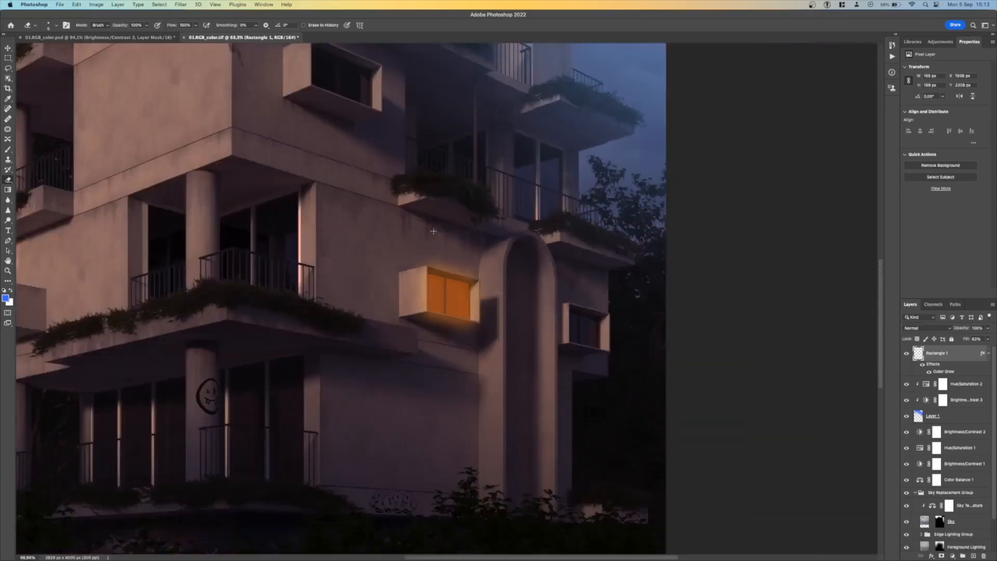
scroll(433, 231, "down", 5)
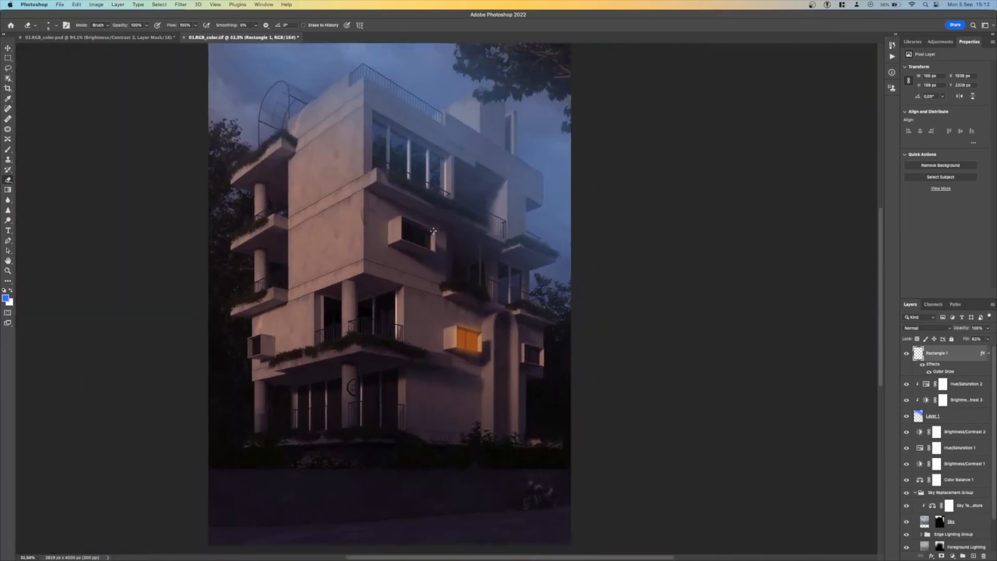
scroll(433, 230, "down", 2)
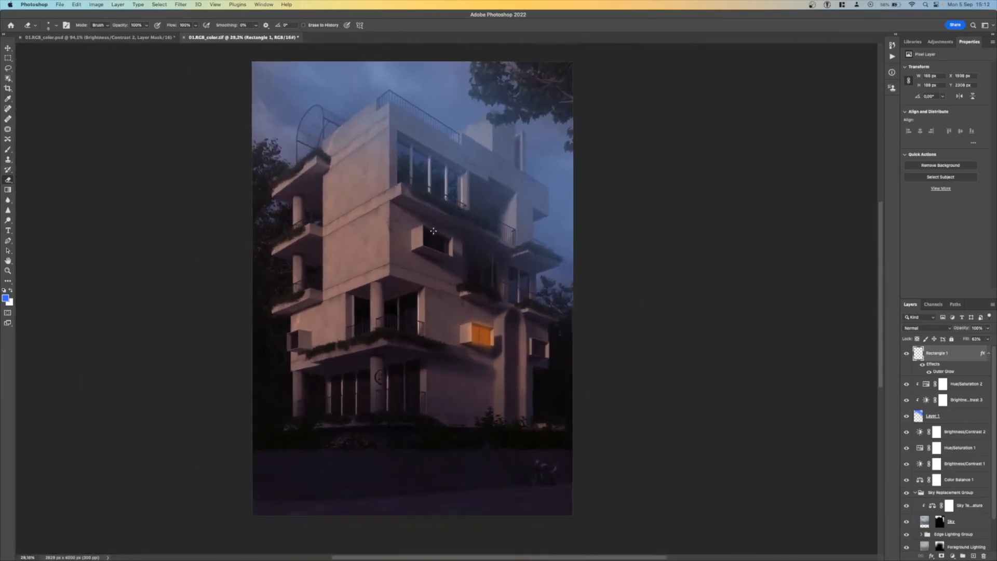
scroll(433, 230, "up", 1)
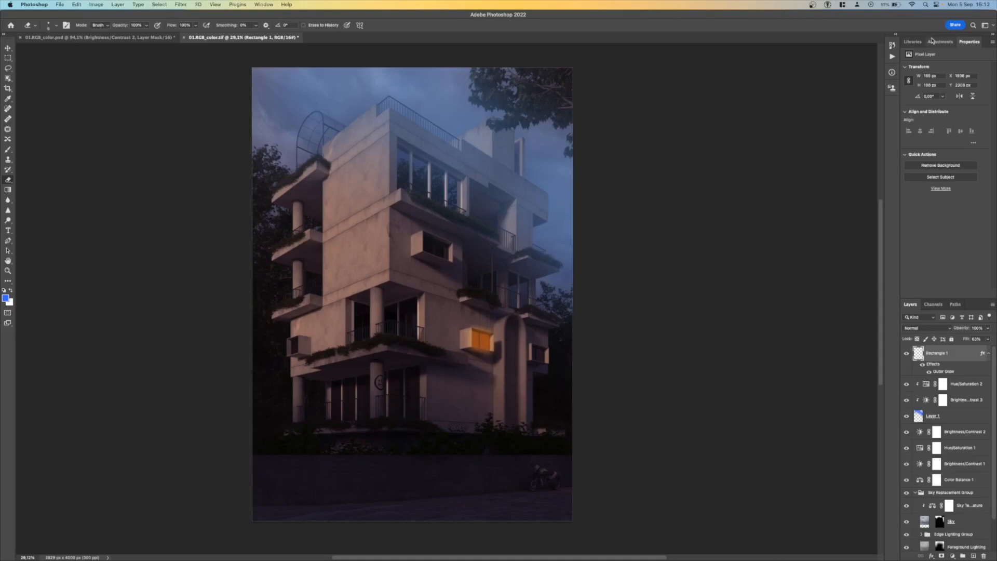
left_click(934, 41)
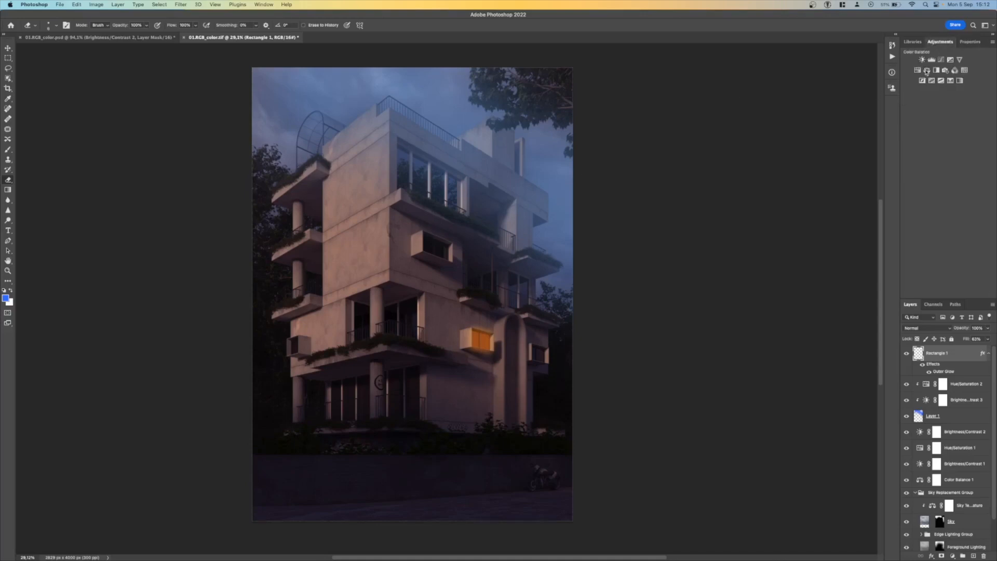
left_click(926, 71)
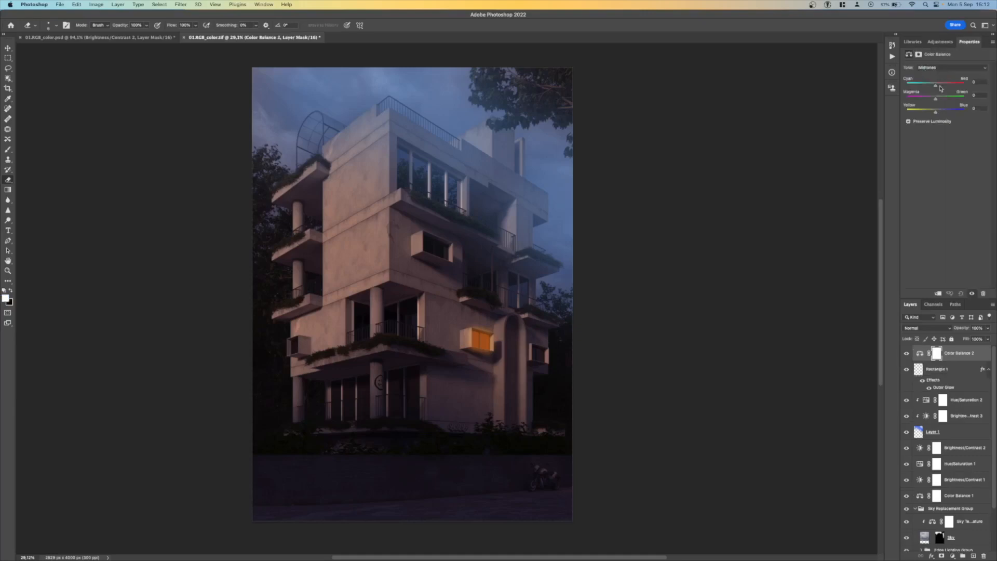
mouse_move(935, 84)
left_mouse_down()
mouse_move(944, 114)
mouse_move(939, 85)
left_mouse_up()
left_click(987, 339)
left_click_drag(988, 348, 970, 349)
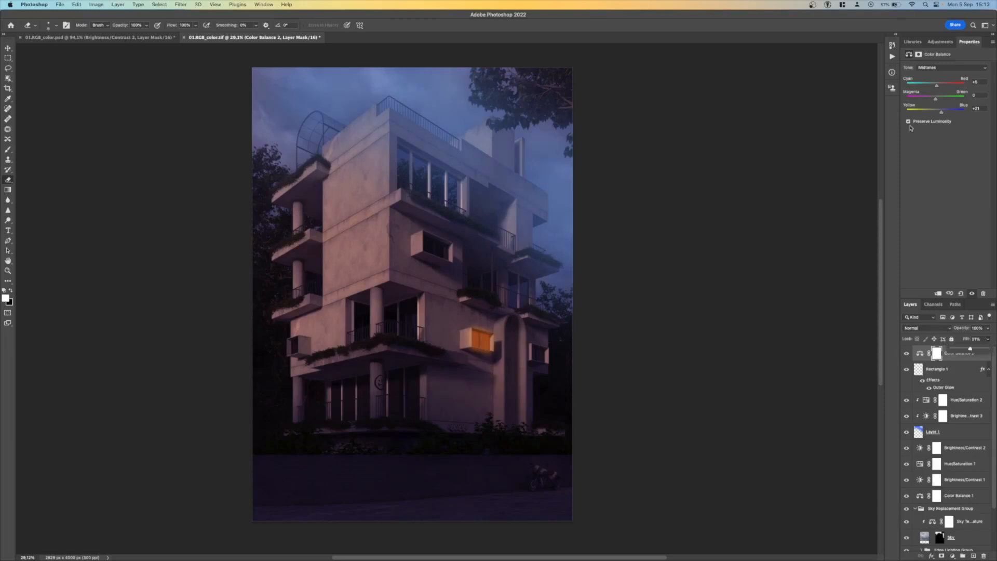
Step: Add a Hue/Saturation adjustment above the Color Balance layer and set its saturation to -22
left_click(937, 43)
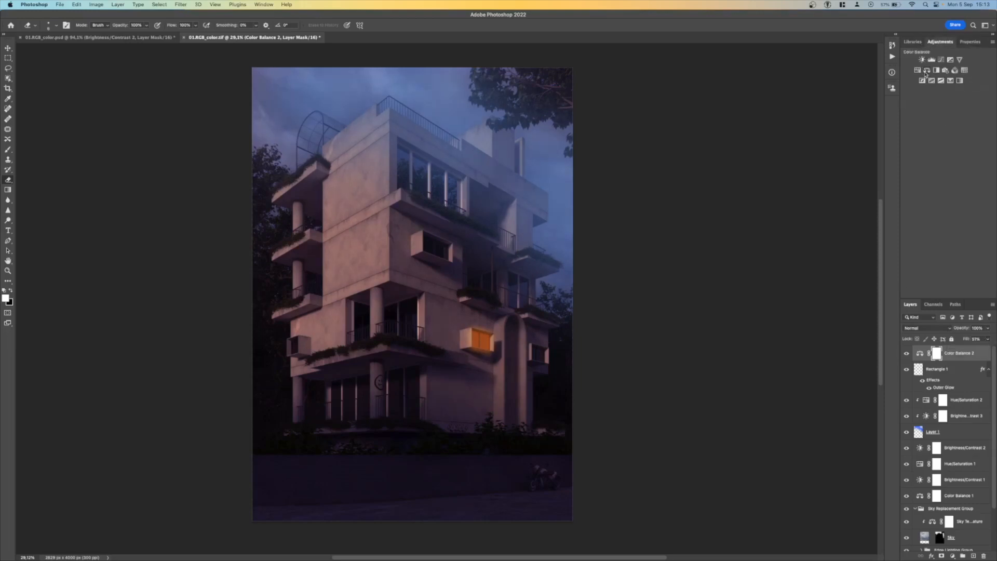
left_click(917, 71)
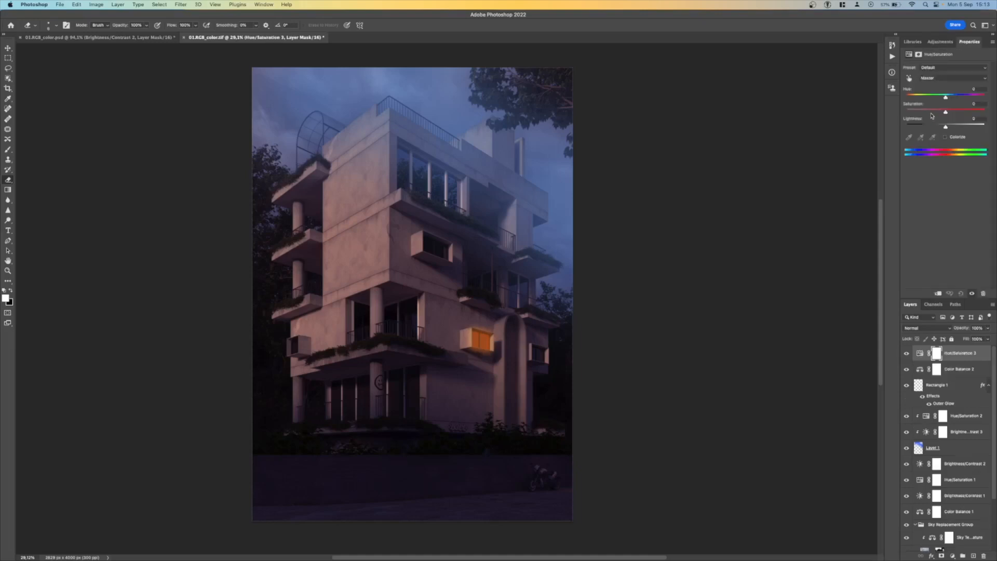
left_click(937, 111)
left_click_drag(948, 386, 944, 349)
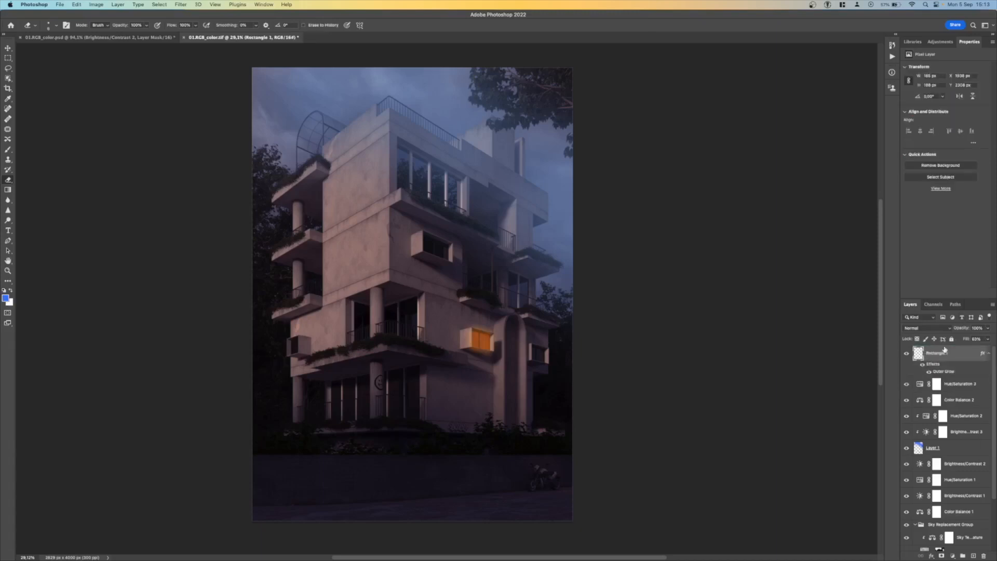
key("super+z")
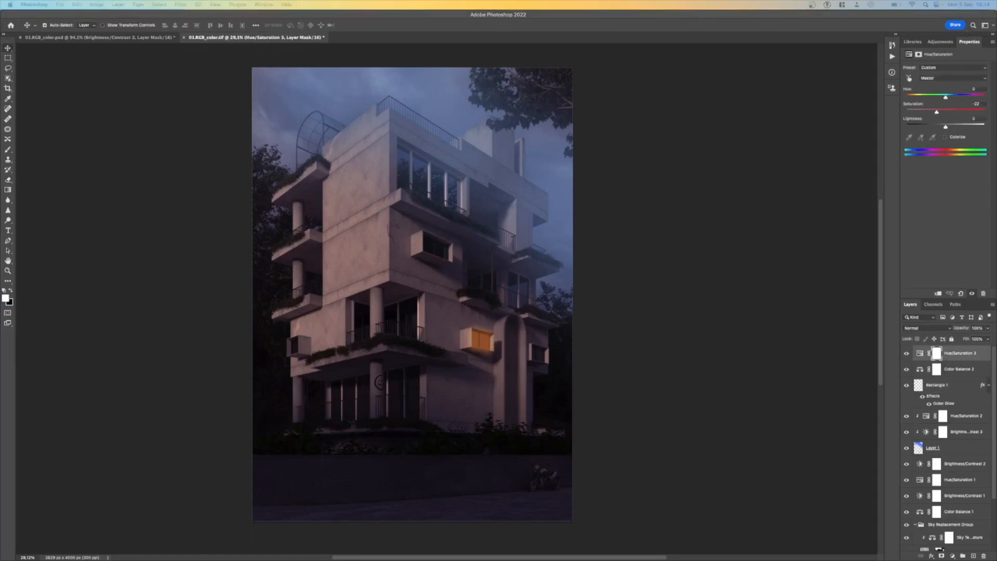
Step: On a new layer, draw a rectangle shape about 343 by 336 px over the ground-floor windows beside the smiley column
scroll(336, 405, "up", 5)
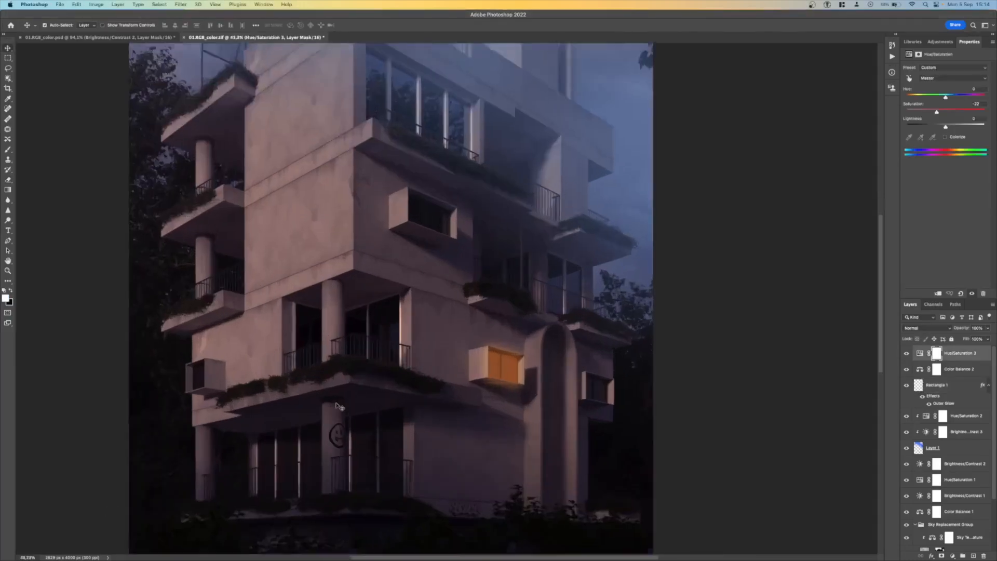
scroll(387, 267, "up", 8)
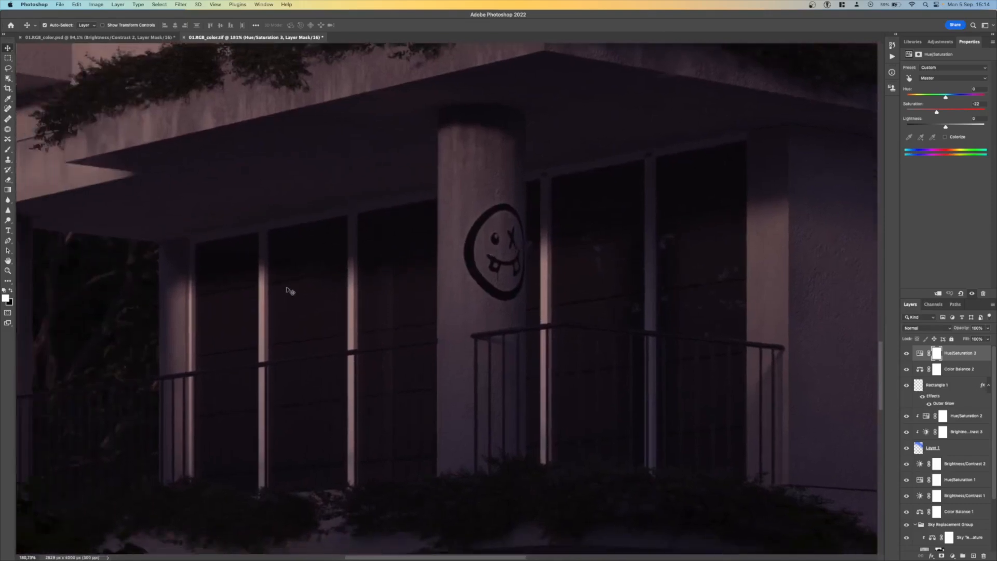
scroll(289, 290, "down", 5)
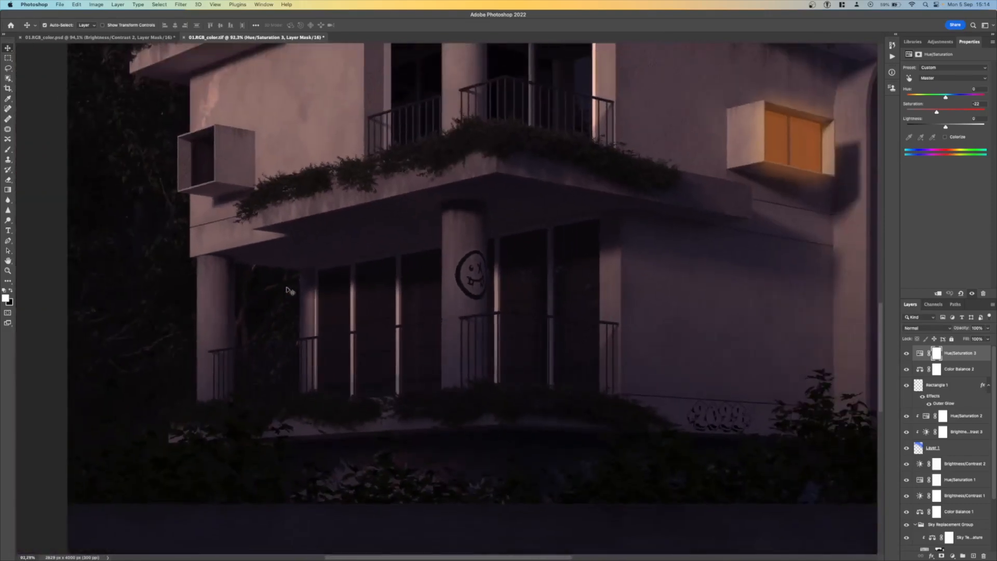
scroll(289, 290, "up", 3)
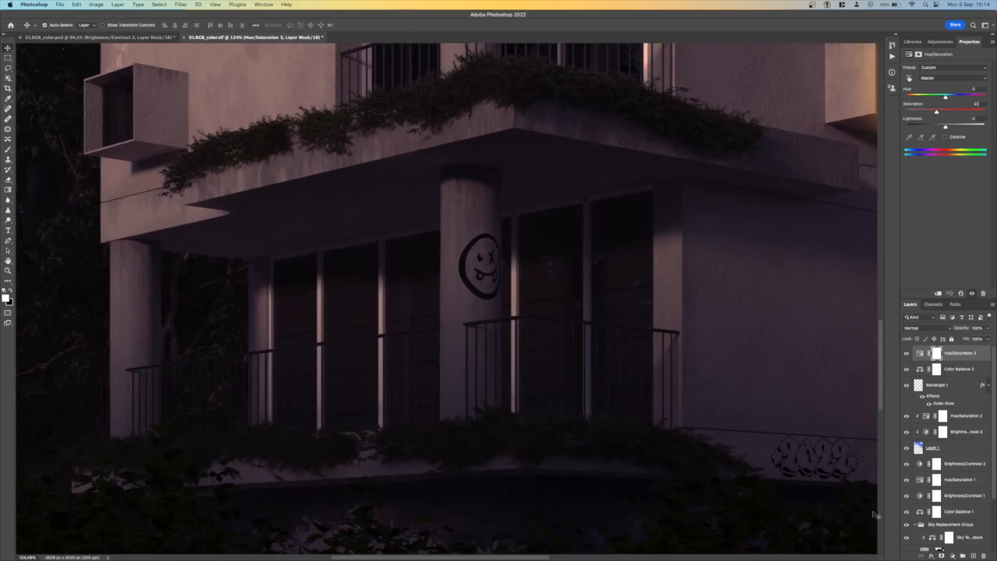
left_click(973, 556)
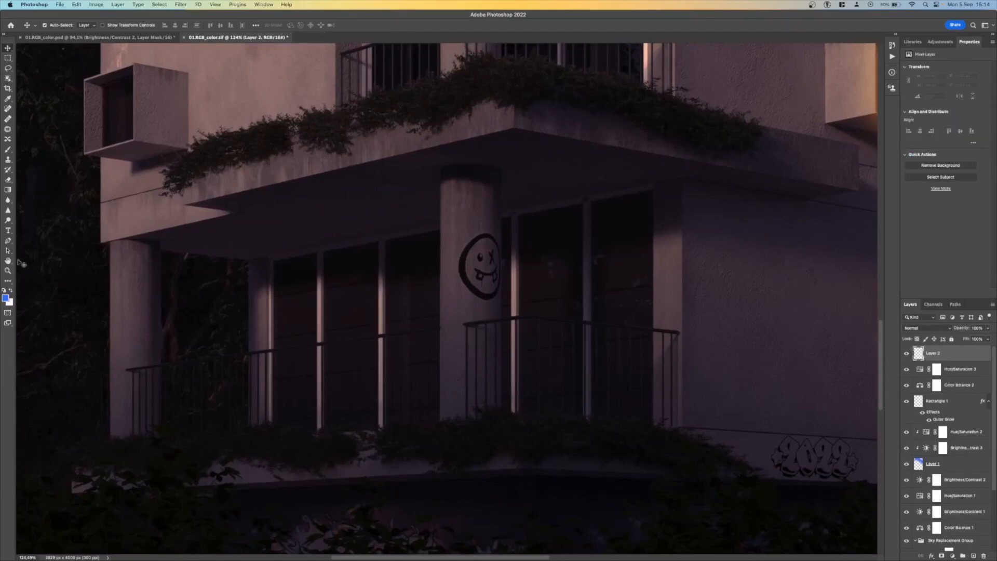
left_click(8, 282)
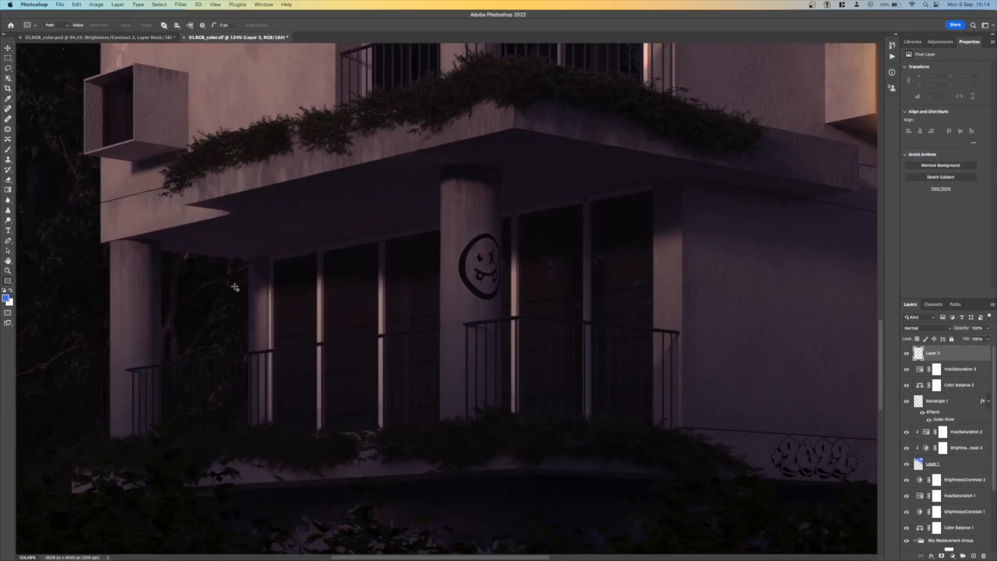
left_click_drag(275, 259, 440, 421)
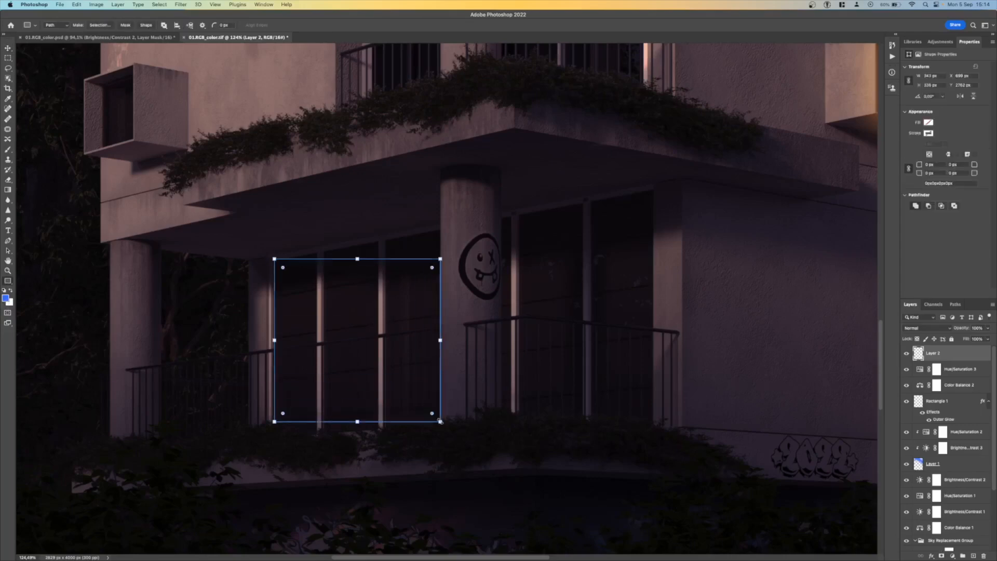
left_click(148, 26)
Step: Fill the new ground-floor rectangle with the recently used orange and remove its stroke
left_click(929, 122)
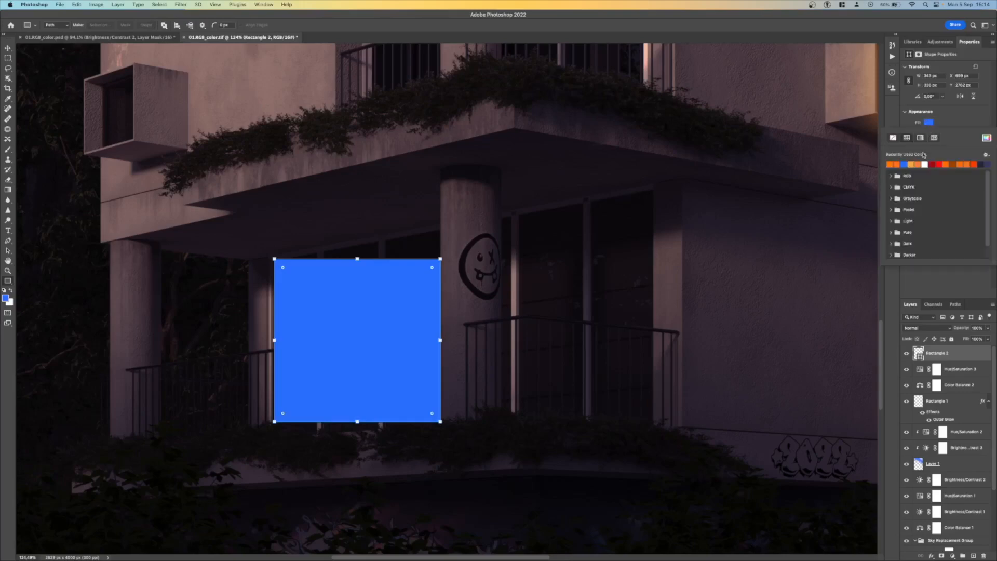
left_click(891, 165)
left_click(948, 122)
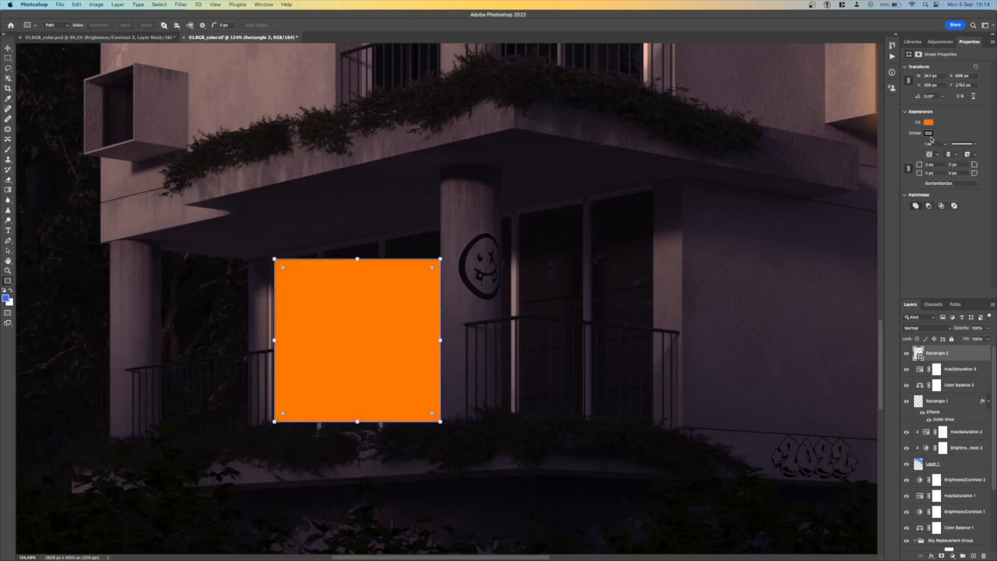
left_click(929, 133)
left_click(893, 149)
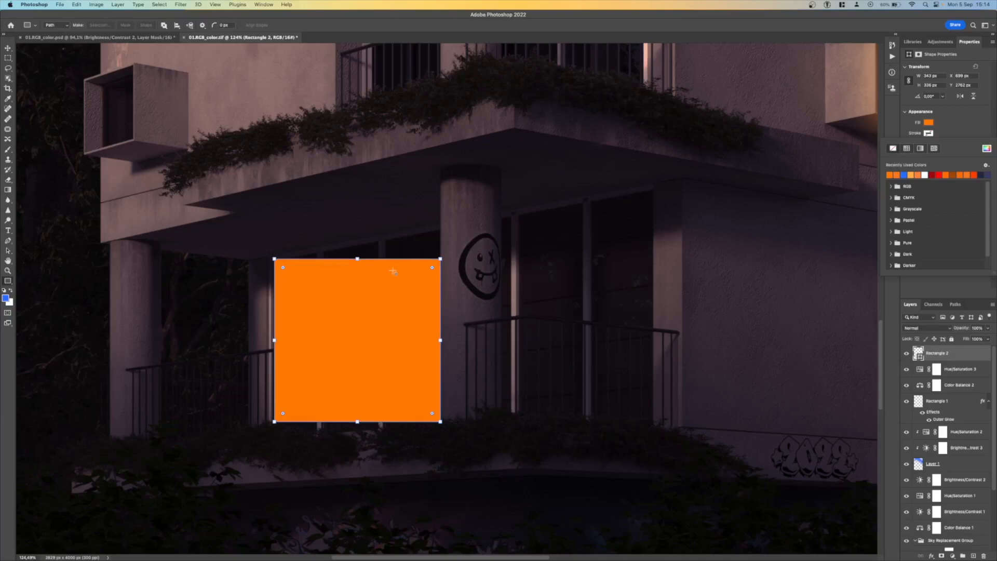
Step: Skew the orange rectangle to the facade's perspective, raising its upper right corner and lowering its lower left corner
left_click(8, 49)
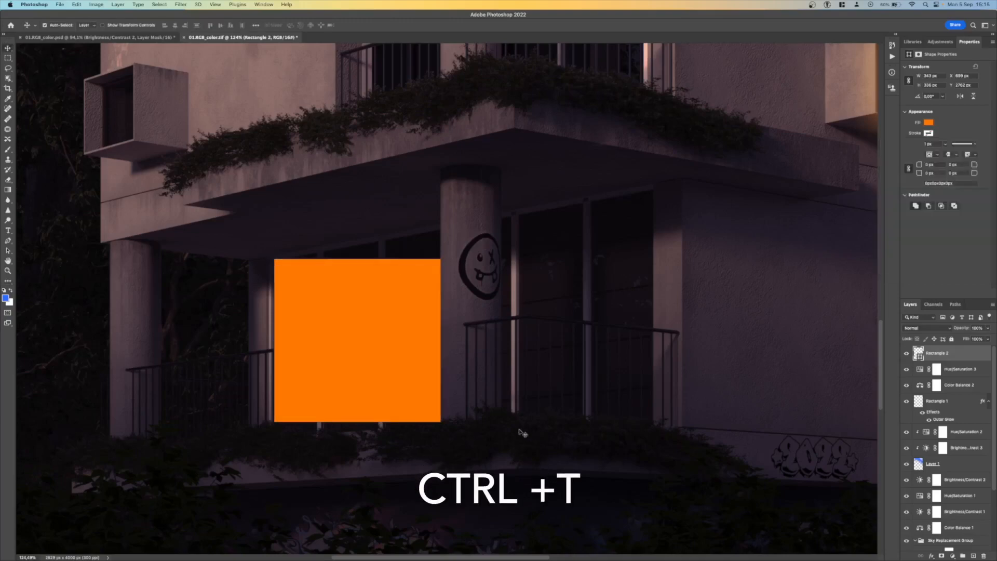
key("ctrl+t")
right_click(380, 295)
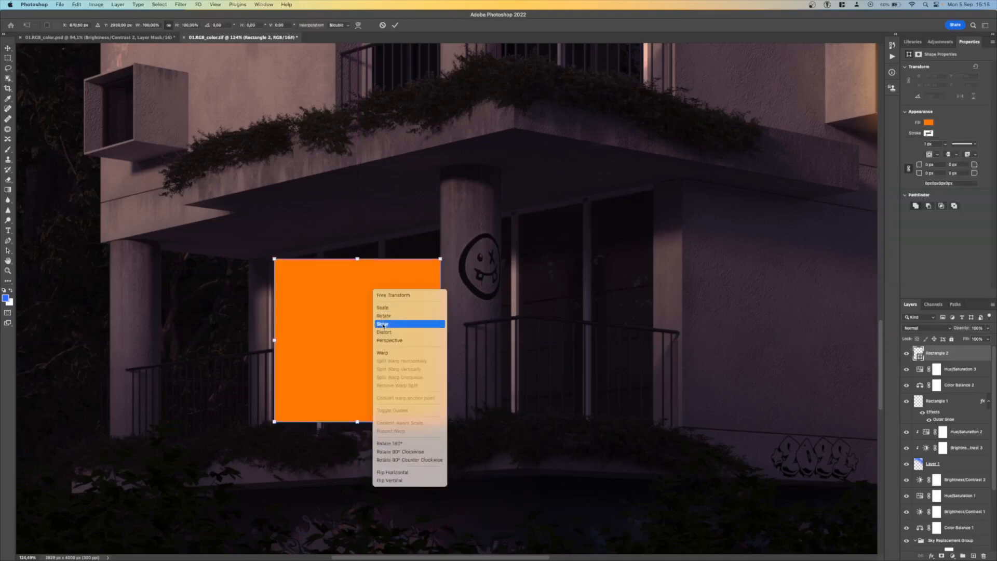
left_click(410, 323)
left_click_drag(441, 259, 441, 230)
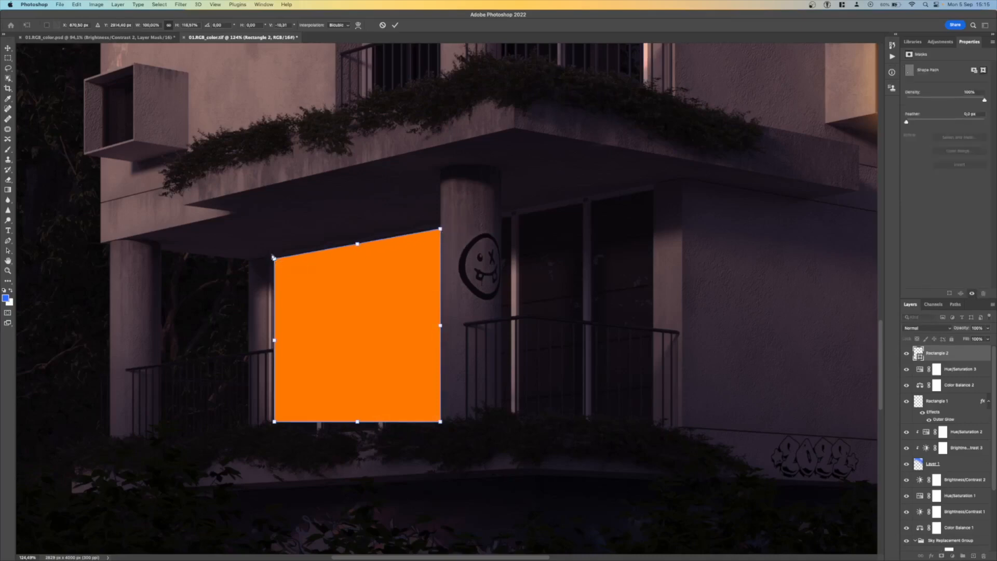
mouse_move(275, 261)
left_mouse_down()
mouse_move(275, 273)
mouse_move(275, 261)
left_mouse_up()
left_click_drag(274, 422, 273, 443)
key("Return")
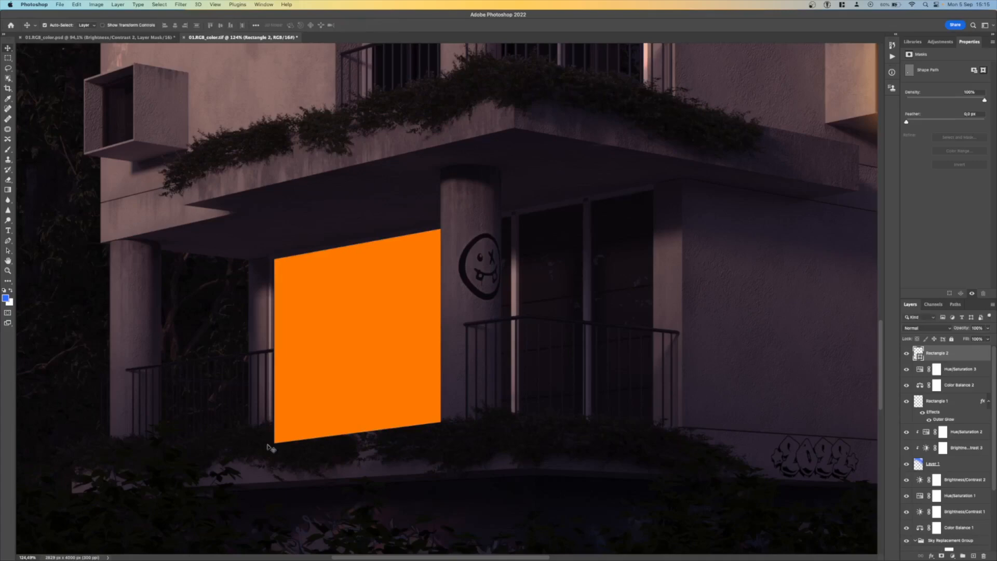
Step: Enlarge the eraser brush and rasterize the skewed orange rectangle so that it can be erased
left_click(7, 181)
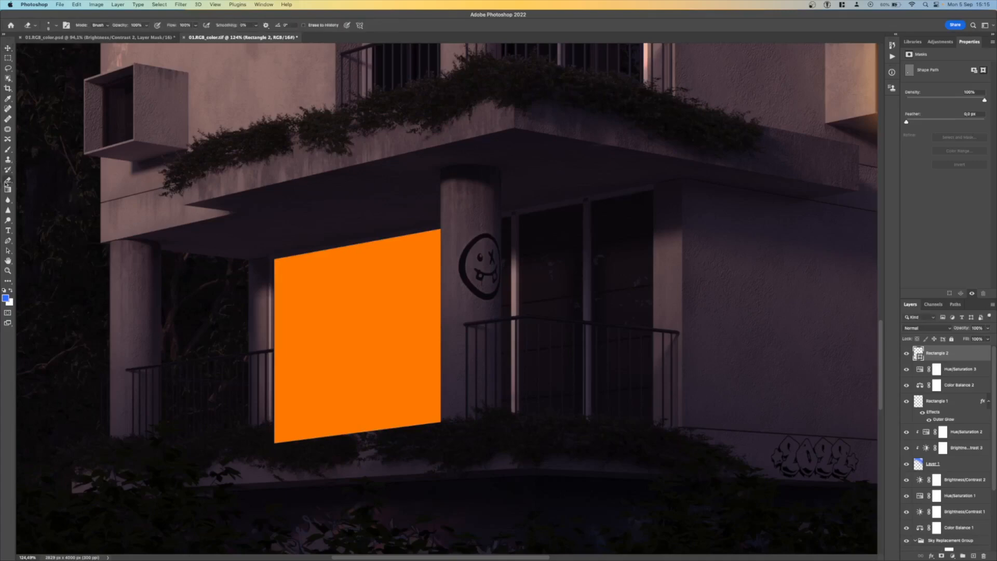
left_click(48, 24)
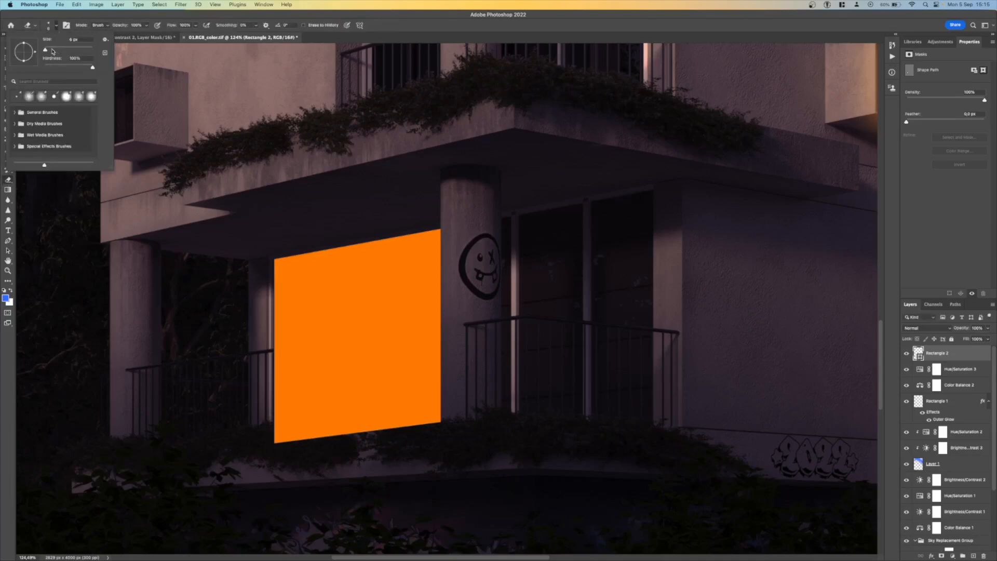
left_click(322, 316)
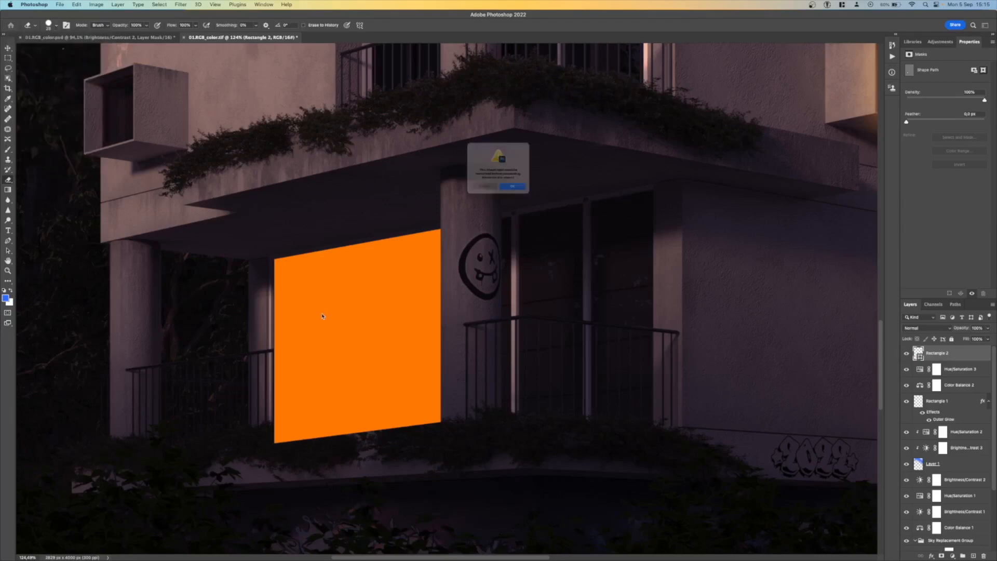
key("Return")
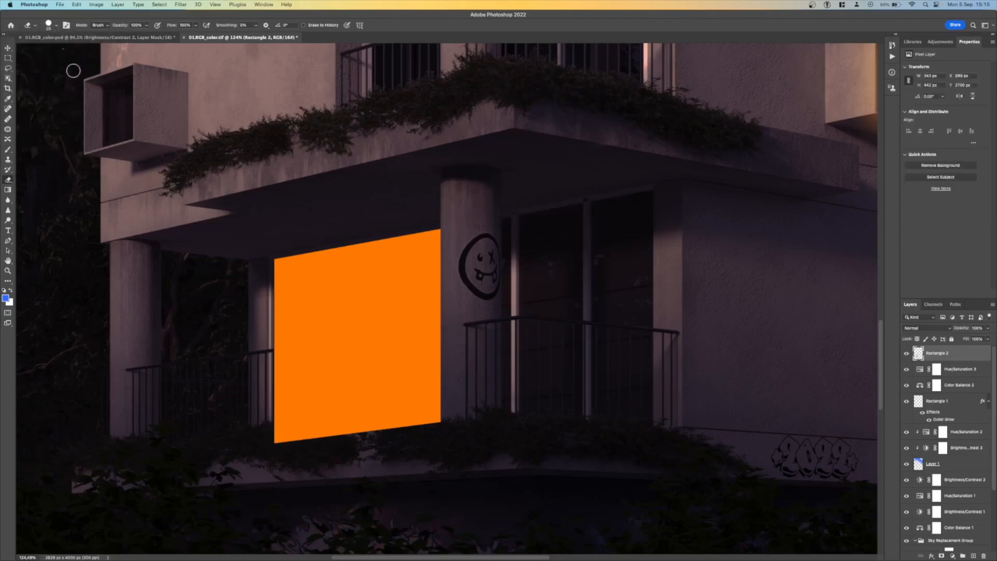
Step: Erase the lower edge of the orange rectangle along the planter foliage with a larger, softer eraser, undoing stray strokes
left_click(56, 25)
left_click(66, 67)
left_click(56, 51)
mouse_move(263, 439)
left_mouse_down()
mouse_move(313, 439)
mouse_move(248, 431)
mouse_move(373, 439)
left_mouse_up()
key("super+z")
key("super+z")
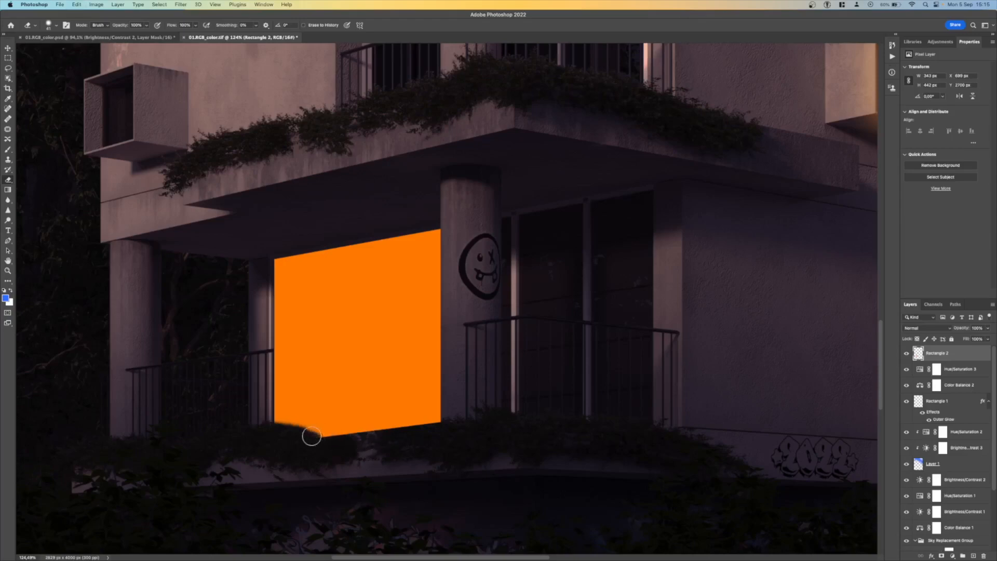
mouse_move(329, 441)
left_mouse_down()
mouse_move(443, 427)
mouse_move(392, 433)
mouse_move(445, 418)
mouse_move(378, 440)
left_mouse_up()
key("super+z")
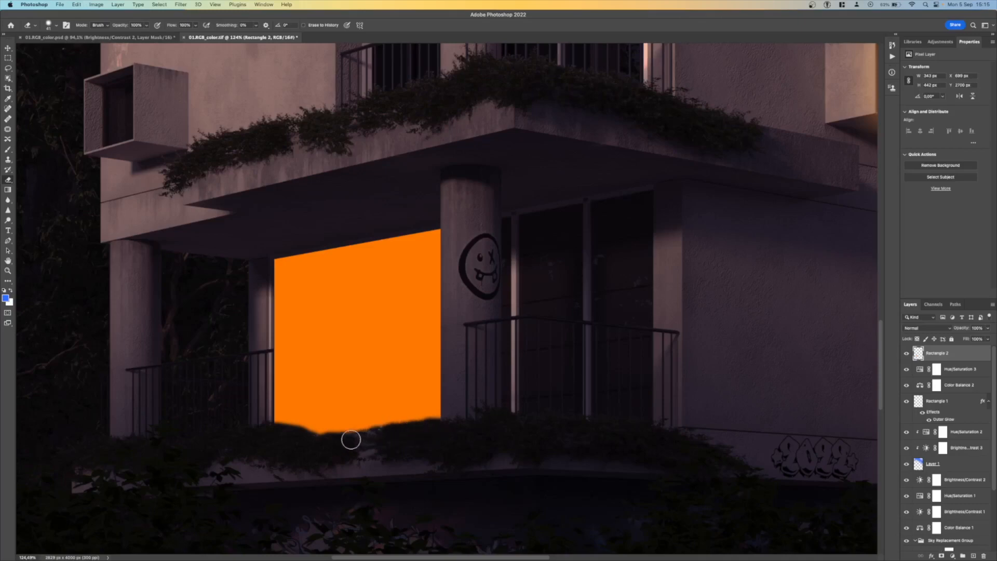
Step: Lower the fill of the ground-floor orange rectangle to 57%
scroll(411, 348, "down", 5)
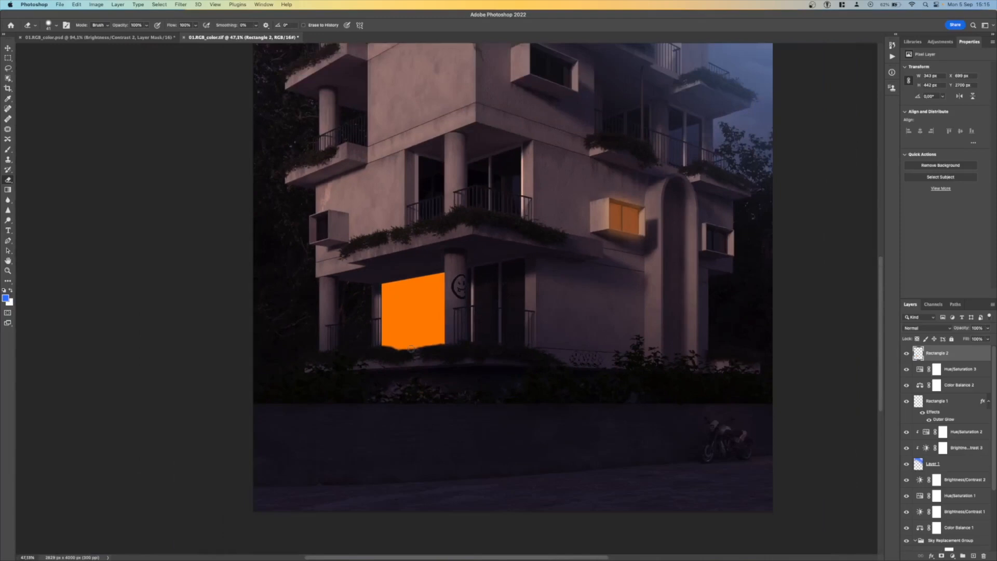
left_click(988, 339)
left_click_drag(979, 347, 973, 350)
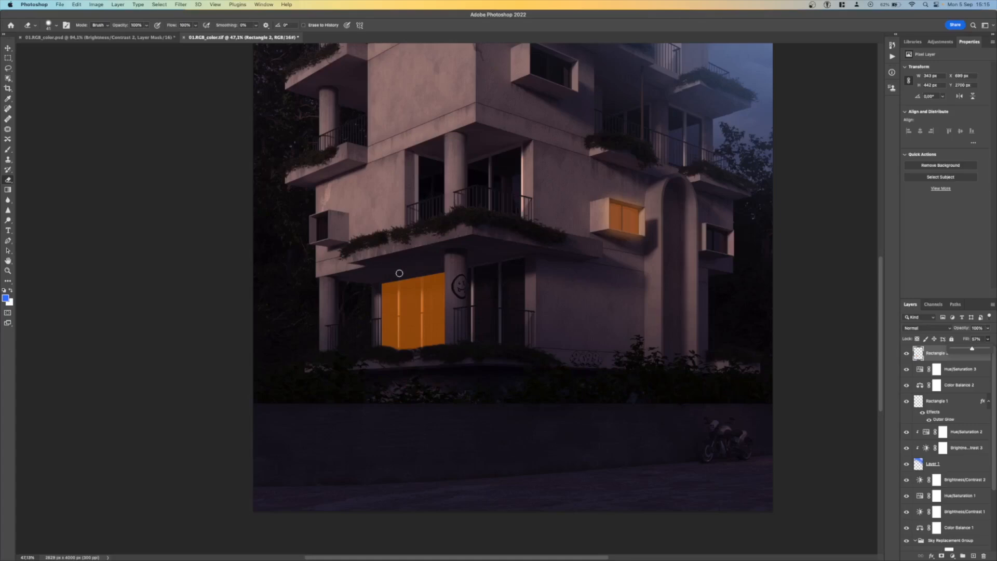
Step: Erase the orange over the two vertical window mullions with a 13 px eraser at 100% hardness
scroll(367, 282, "up", 8)
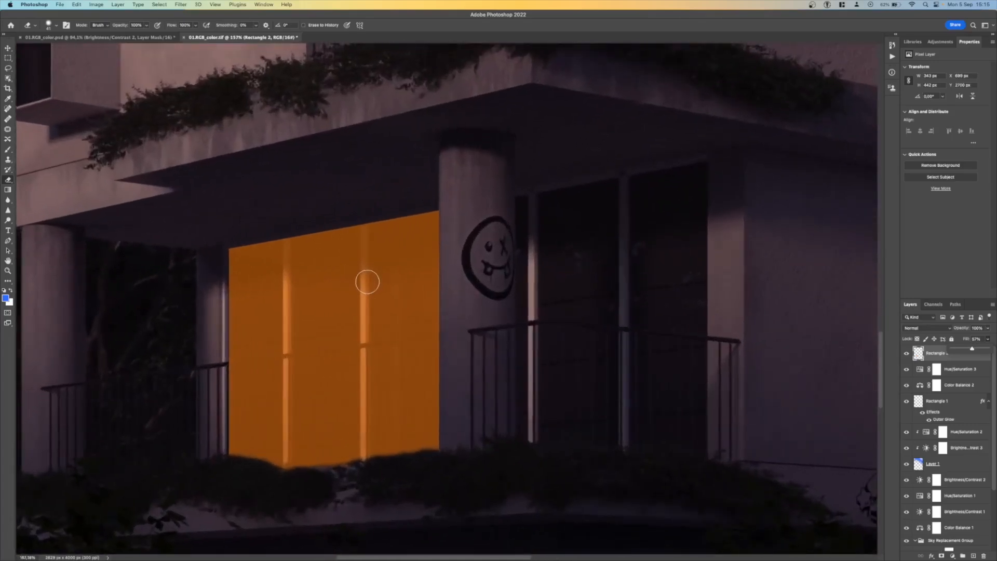
left_click(55, 25)
left_click_drag(53, 49, 92, 67)
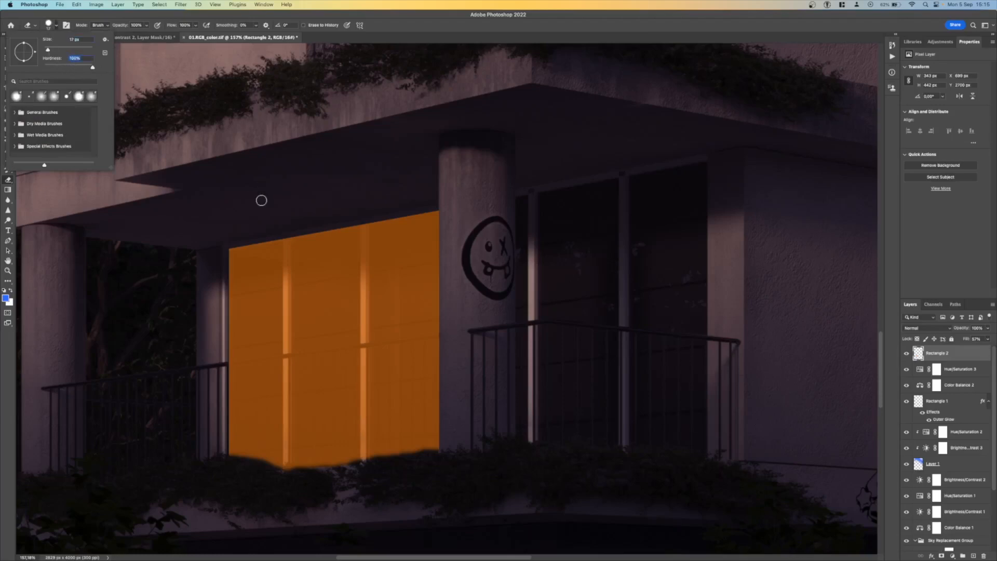
left_click(60, 39)
type("13")
key("Return")
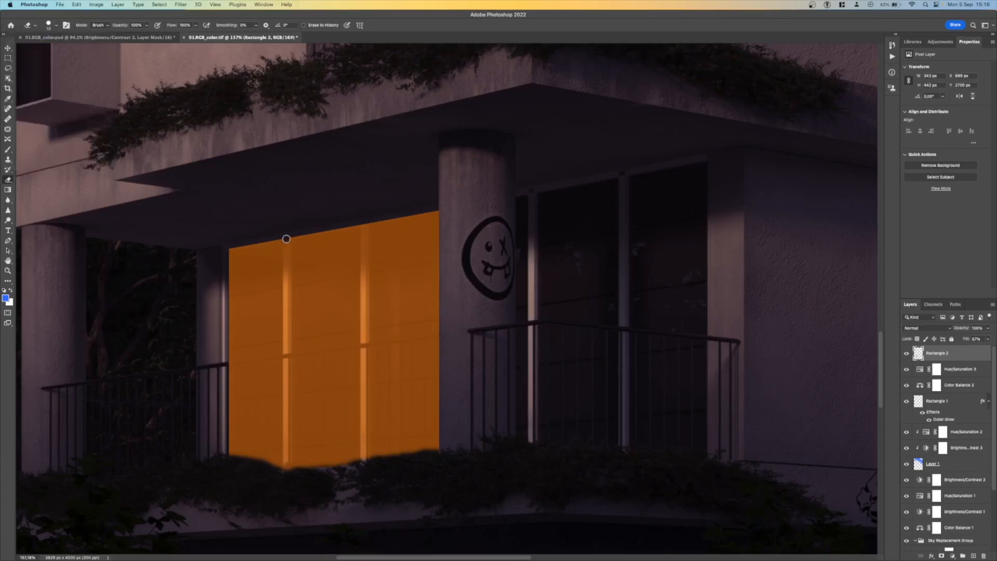
left_click_drag(286, 239, 289, 483)
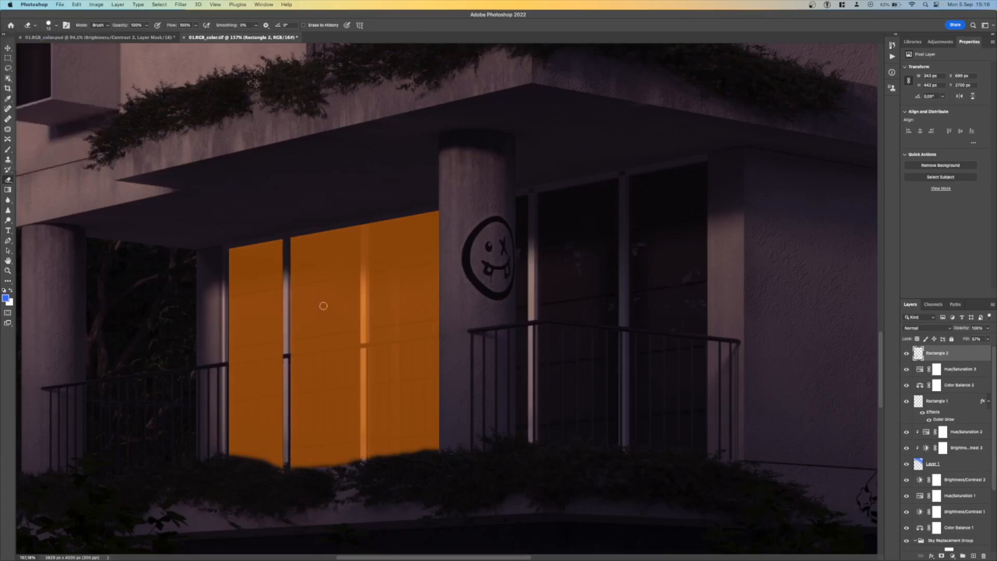
left_click_drag(365, 225, 365, 487)
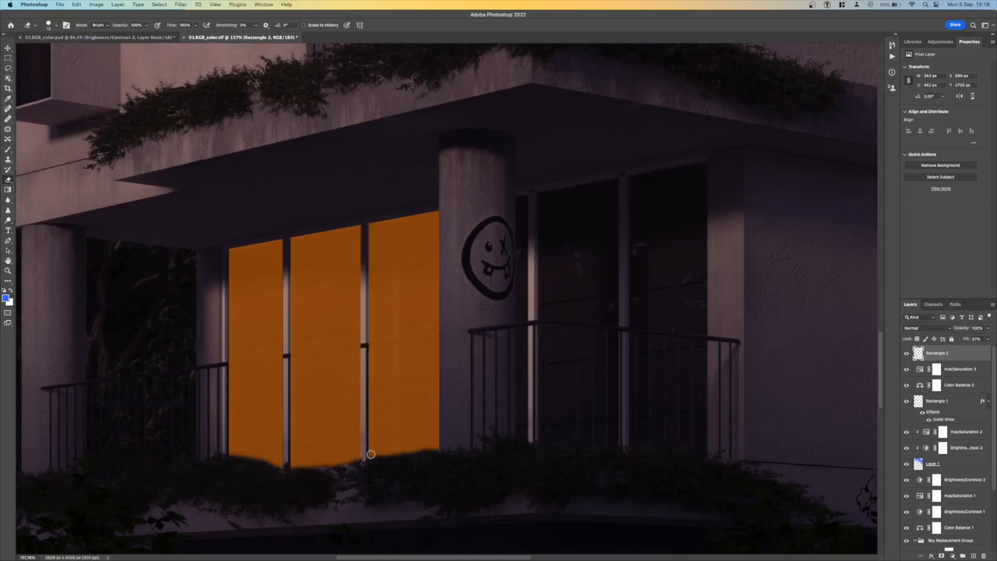
Step: Erase a straight line through the orange along the balcony handrail with a 7 px eraser
scroll(370, 454, "up", 5)
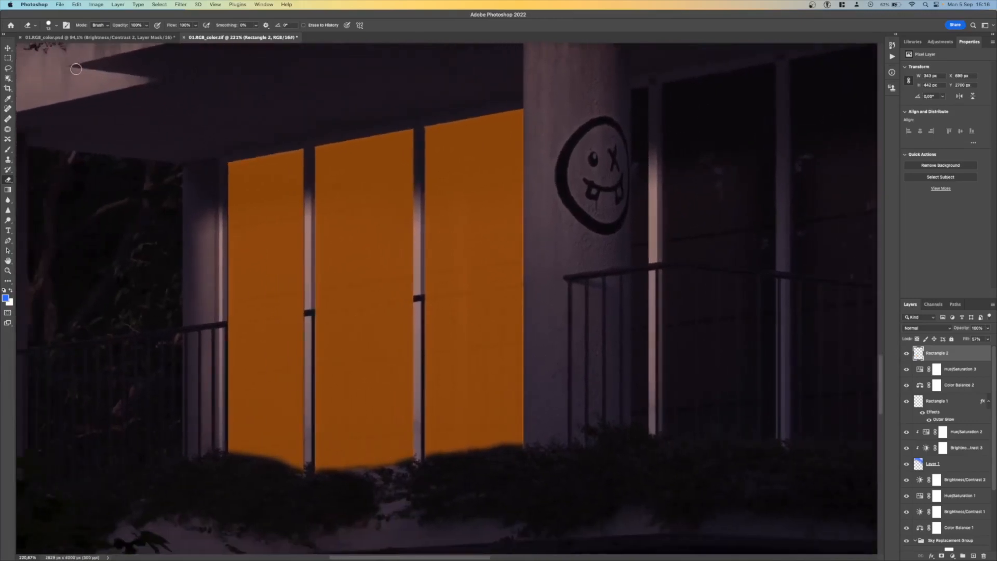
left_click(56, 26)
left_click_drag(47, 49, 47, 51)
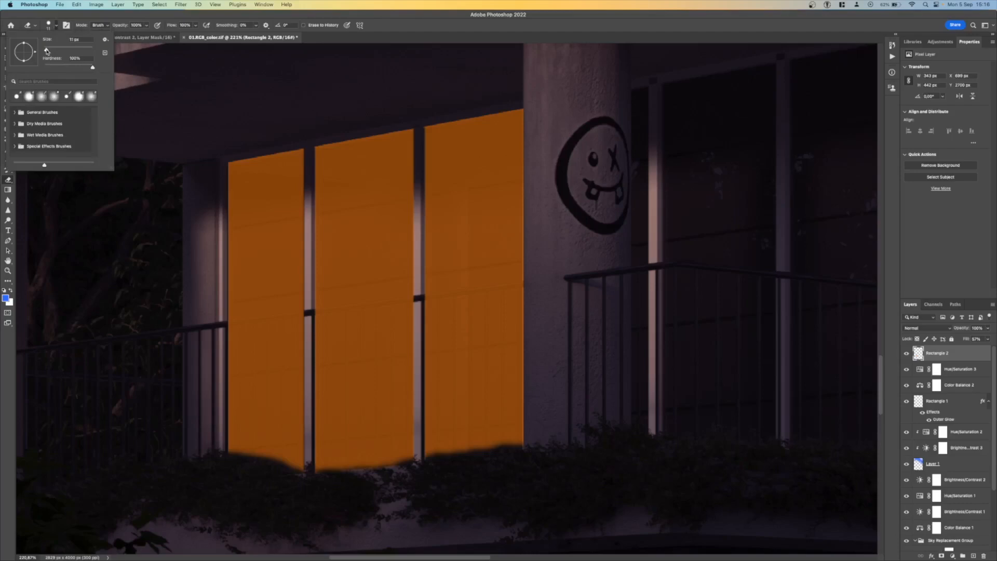
left_click(226, 324)
left_click(525, 283, "shift")
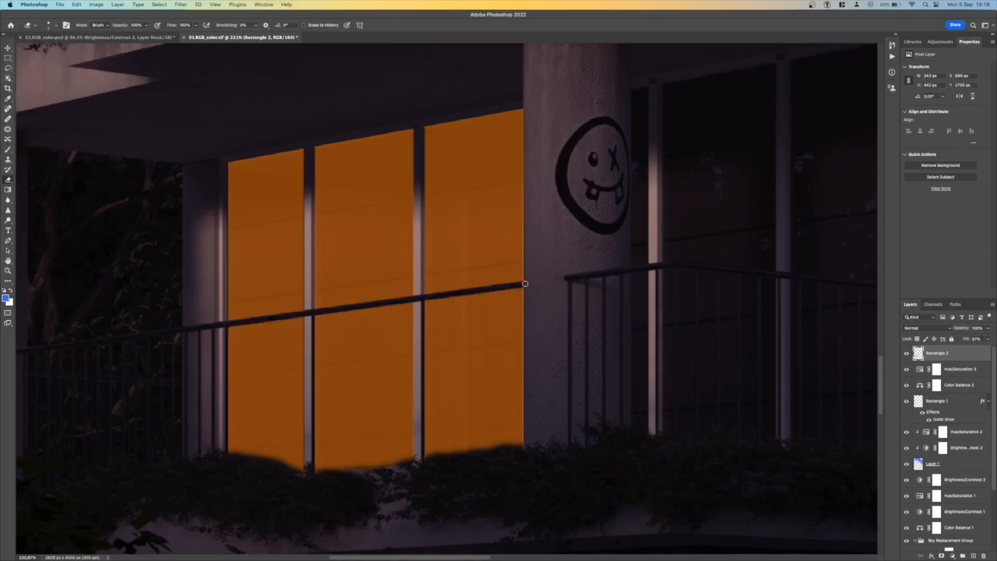
Step: Reduce the eraser to a few pixels and erase the vertical balusters below the handrail in the leftmost orange pane
left_click(57, 25)
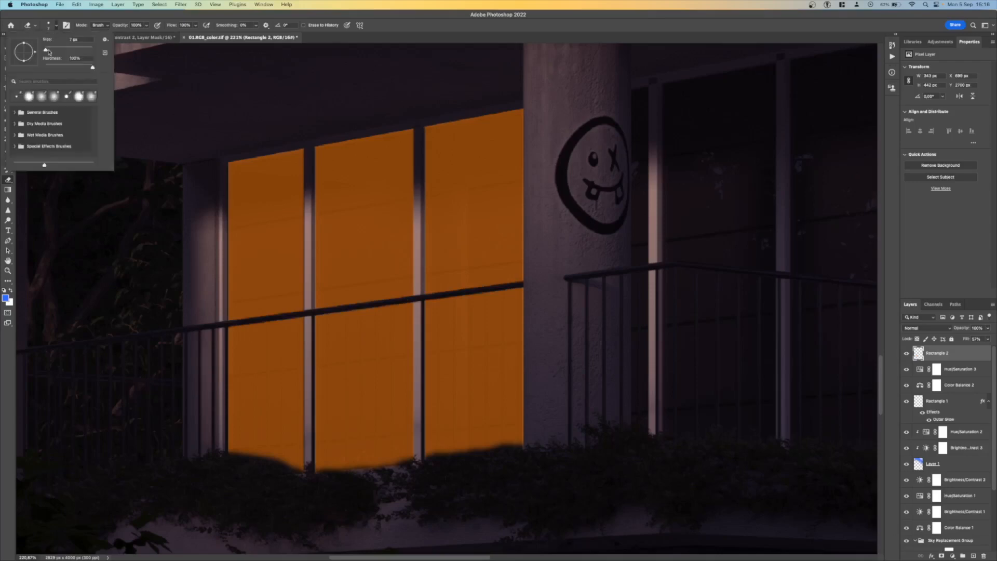
left_click_drag(45, 50, 44, 51)
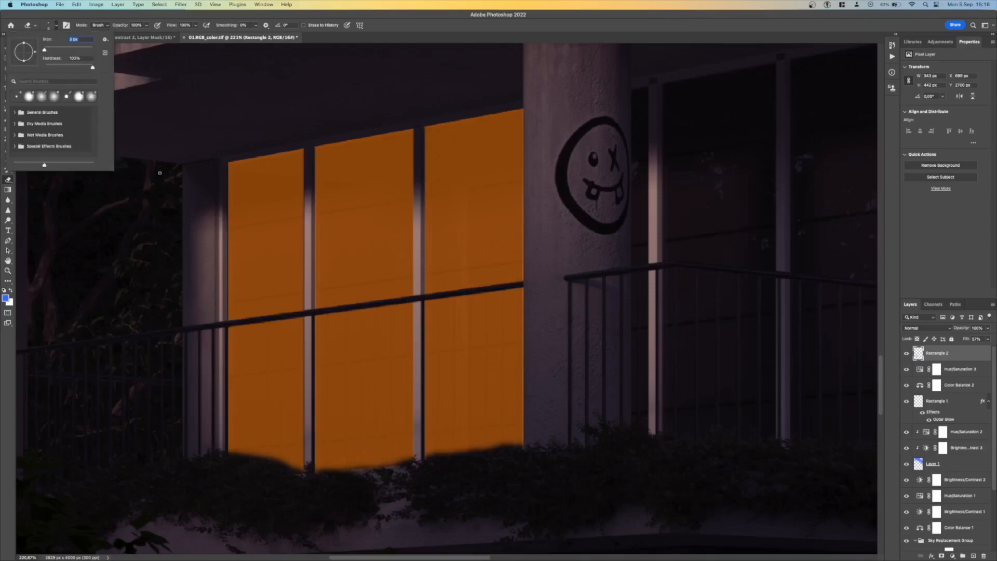
left_click(281, 319)
left_click(281, 446, "shift")
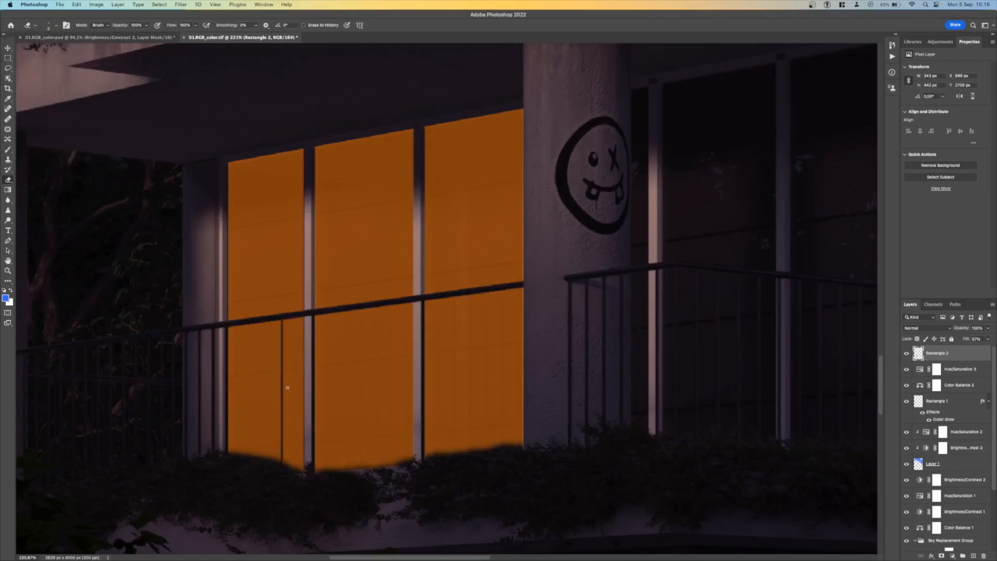
left_click(298, 316)
left_click(298, 470, "shift")
left_click_drag(268, 320, 264, 491)
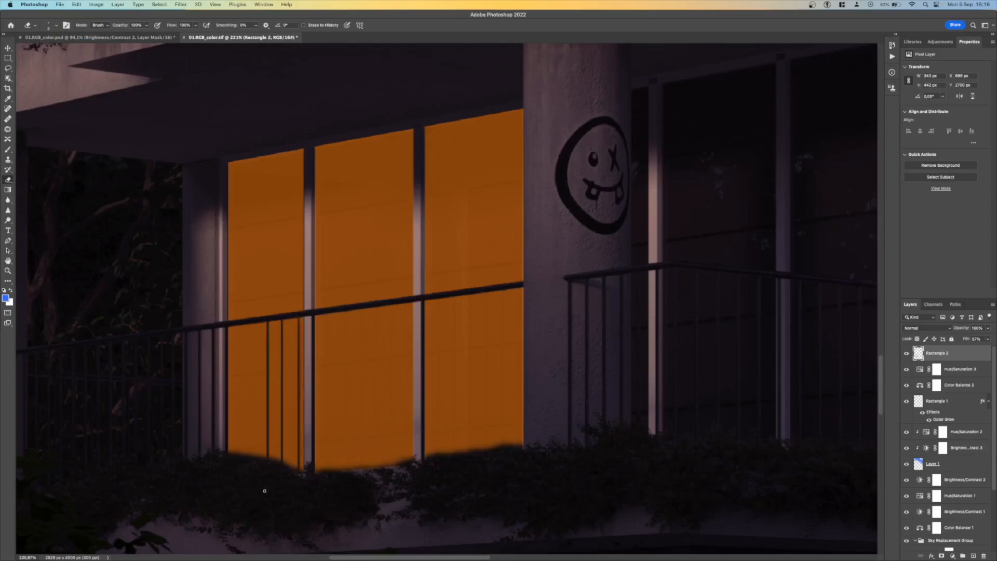
left_click(253, 322)
left_click(254, 456, "shift")
left_click(240, 325)
left_click(240, 454, "shift")
Step: Erase the evenly spaced vertical balusters below the handrail in the middle orange pane, redoing a misplaced stroke
left_click_drag(326, 312, 326, 470)
left_click(346, 310)
left_click(345, 469, "shift")
left_click_drag(361, 308, 361, 456)
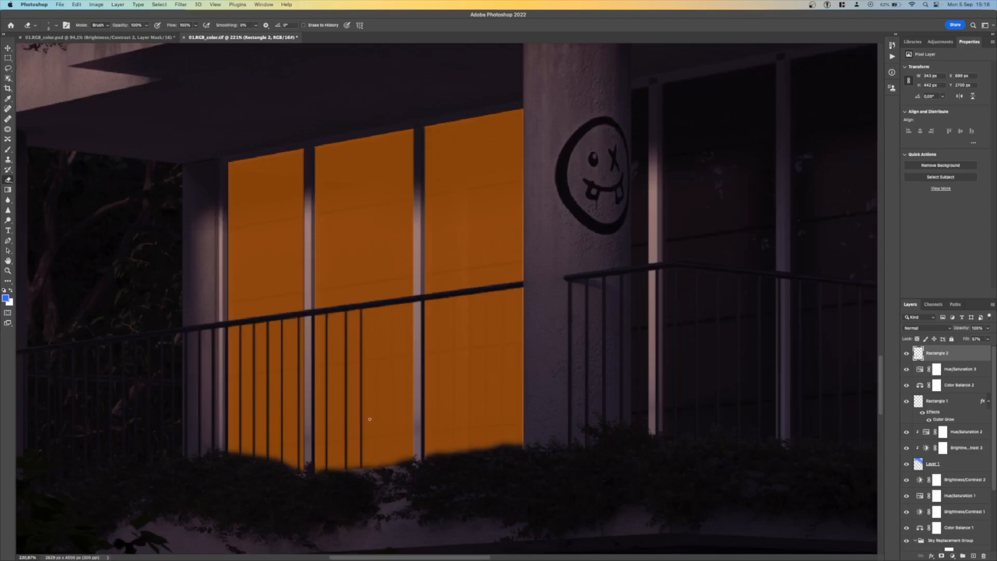
left_click_drag(377, 306, 377, 468)
scroll(407, 369, "down", 5)
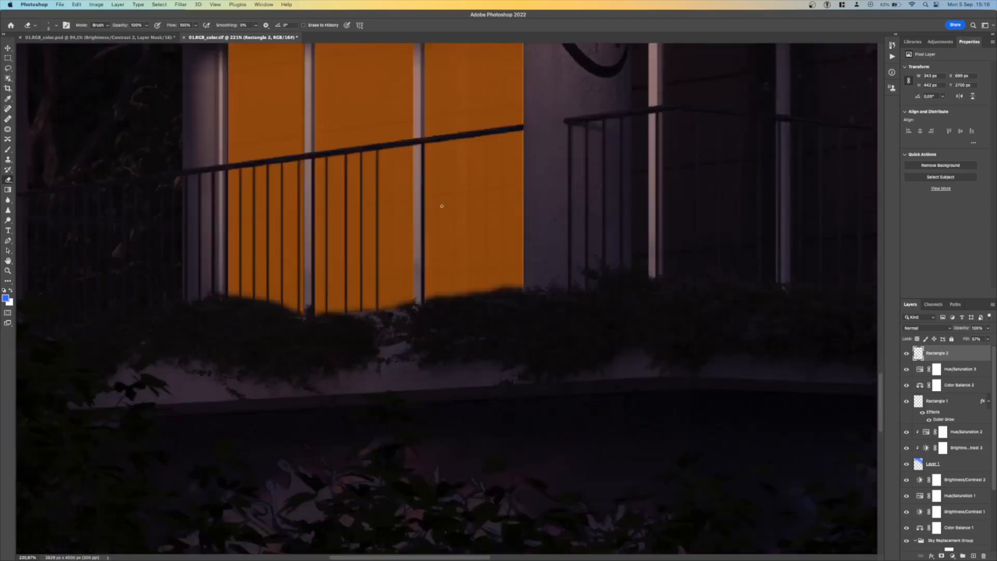
scroll(436, 193, "up", 6)
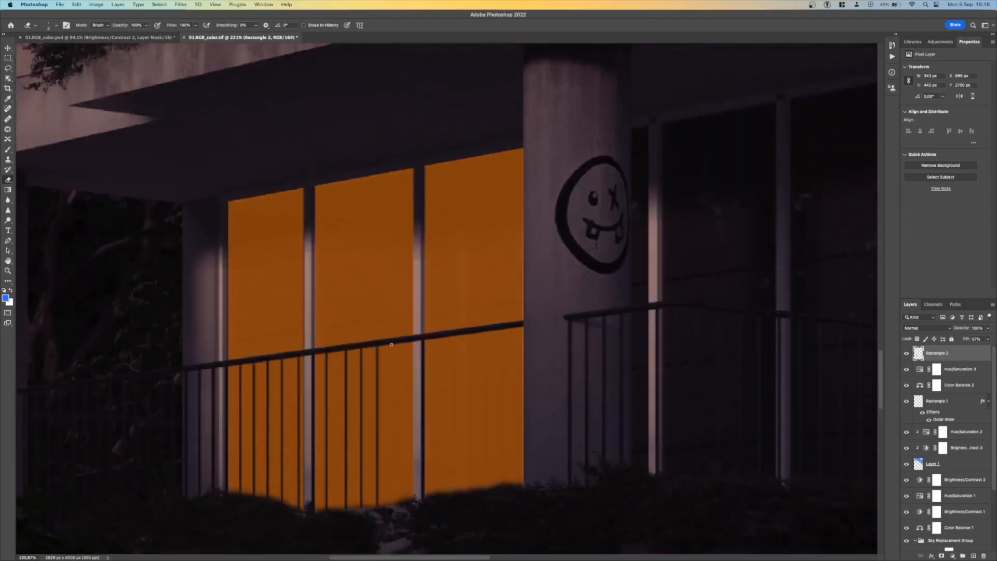
mouse_move(391, 344)
left_mouse_down()
mouse_move(389, 515)
mouse_move(417, 417)
mouse_move(407, 343)
left_mouse_up()
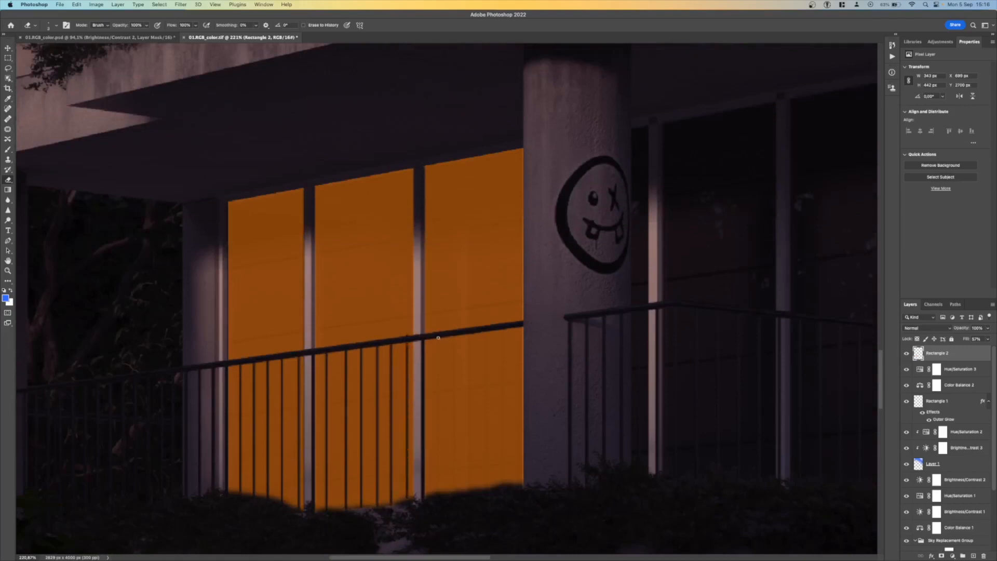
key("ctrl+z")
left_click_drag(406, 339, 400, 502)
Step: Erase the evenly spaced vertical balusters below the handrail in the rightmost orange pane
left_click_drag(437, 337, 436, 494)
left_click_drag(453, 334, 453, 490)
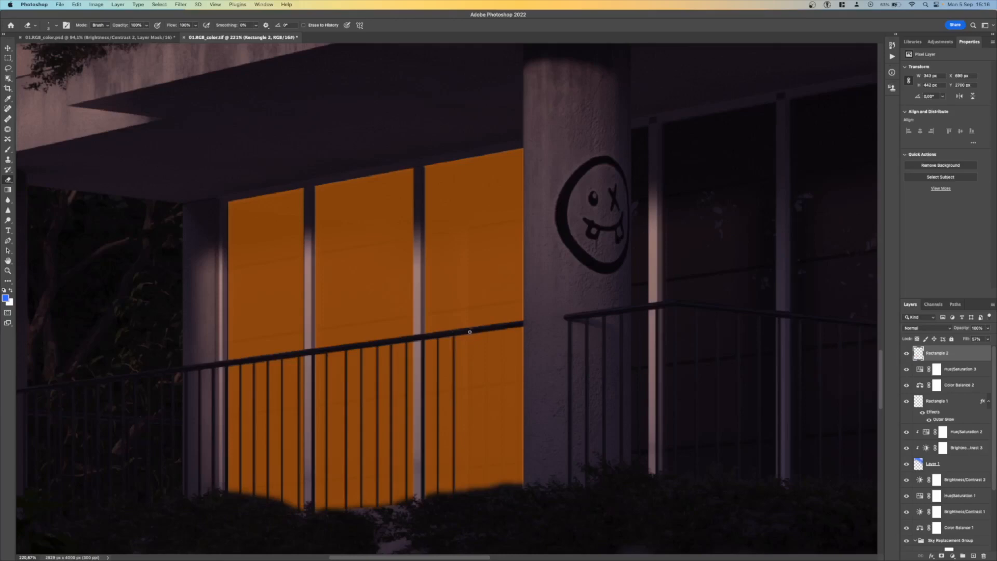
left_click_drag(469, 335, 469, 491)
left_click_drag(486, 332, 477, 504)
left_click_drag(502, 332, 502, 486)
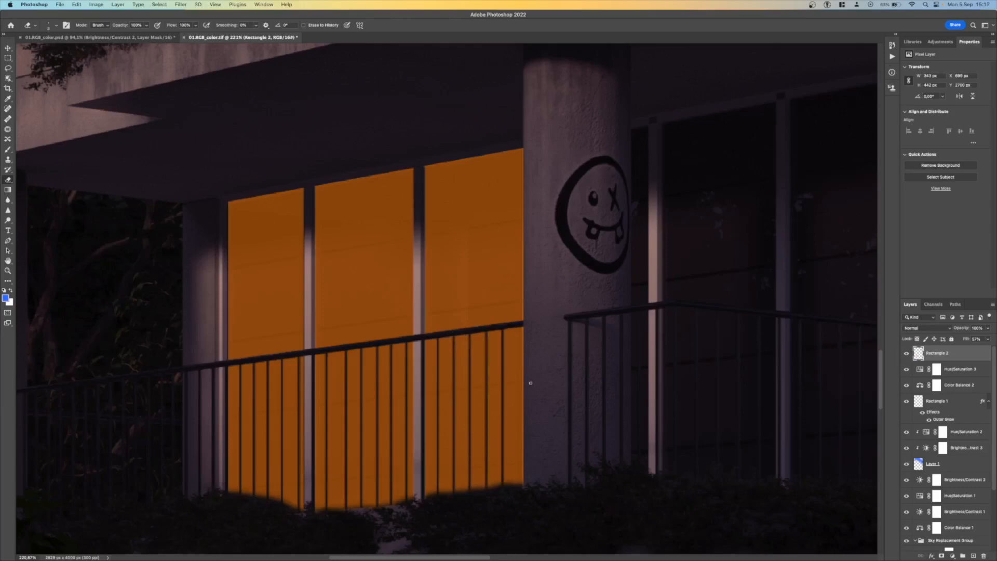
left_click_drag(518, 326, 517, 485)
Step: Add an orange Outer Glow with reduced opacity to the ground-floor window rectangle and slightly lower the layer's fill
scroll(470, 291, "down", 10)
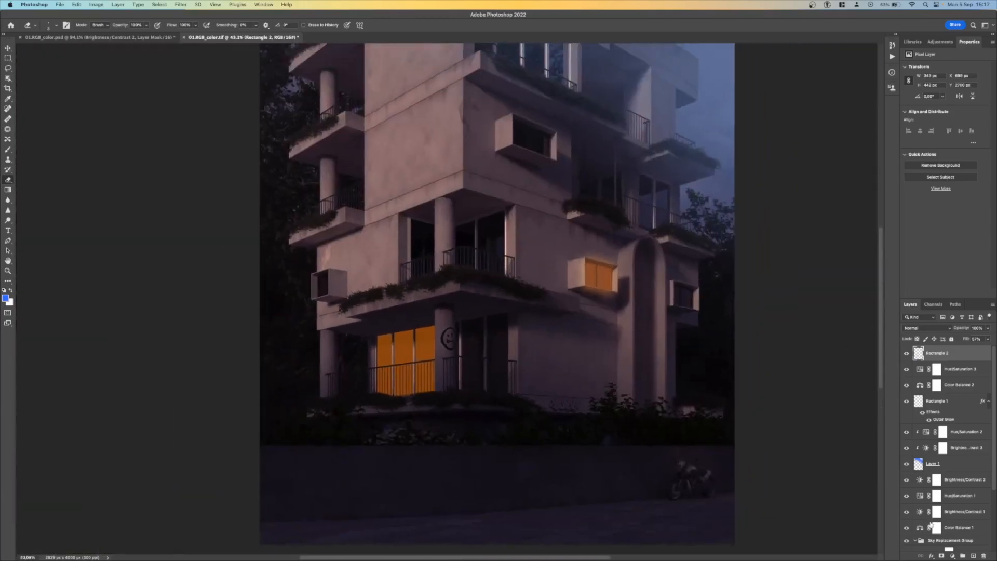
left_click(952, 556)
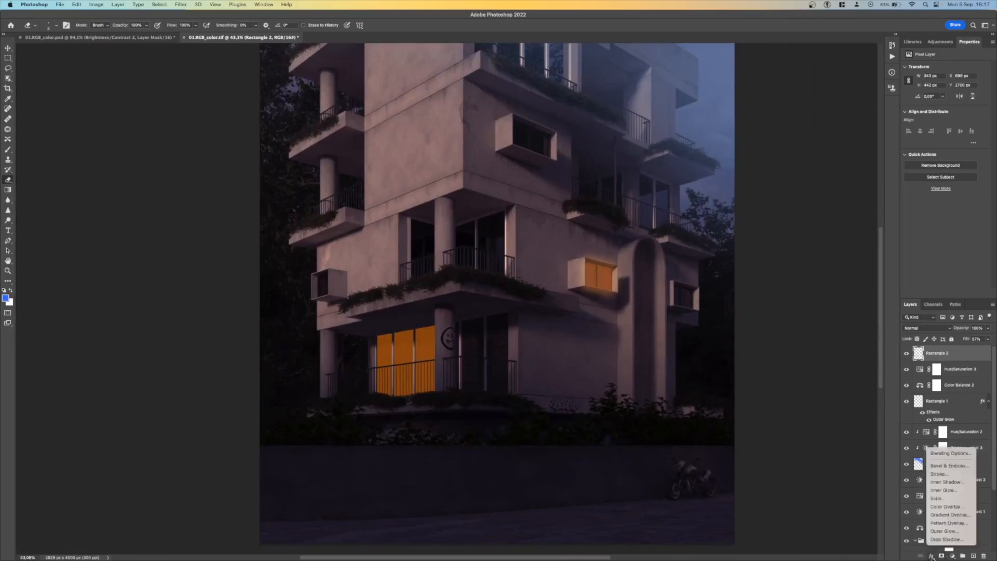
left_click(938, 531)
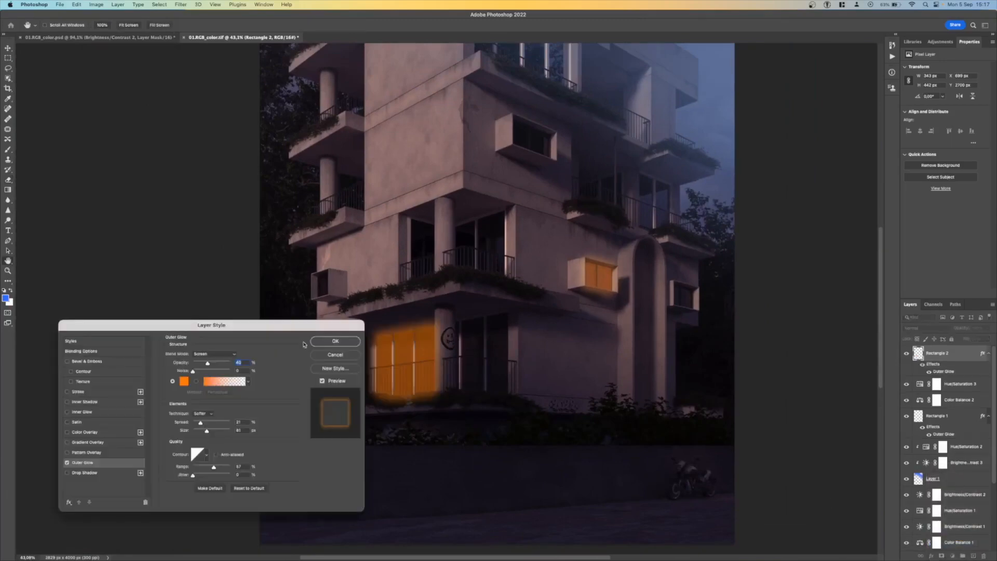
left_click_drag(201, 327, 180, 235)
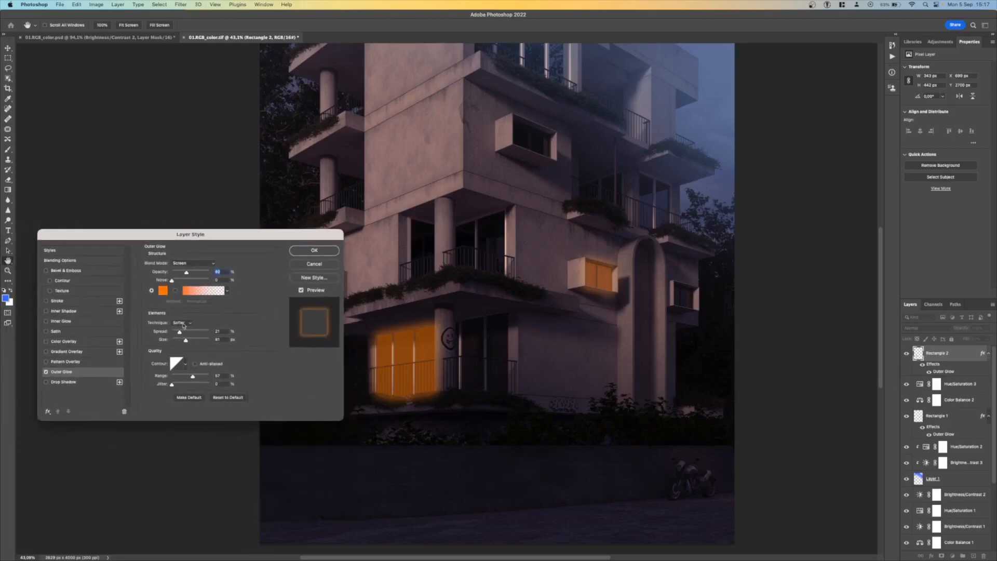
left_click_drag(186, 272, 179, 274)
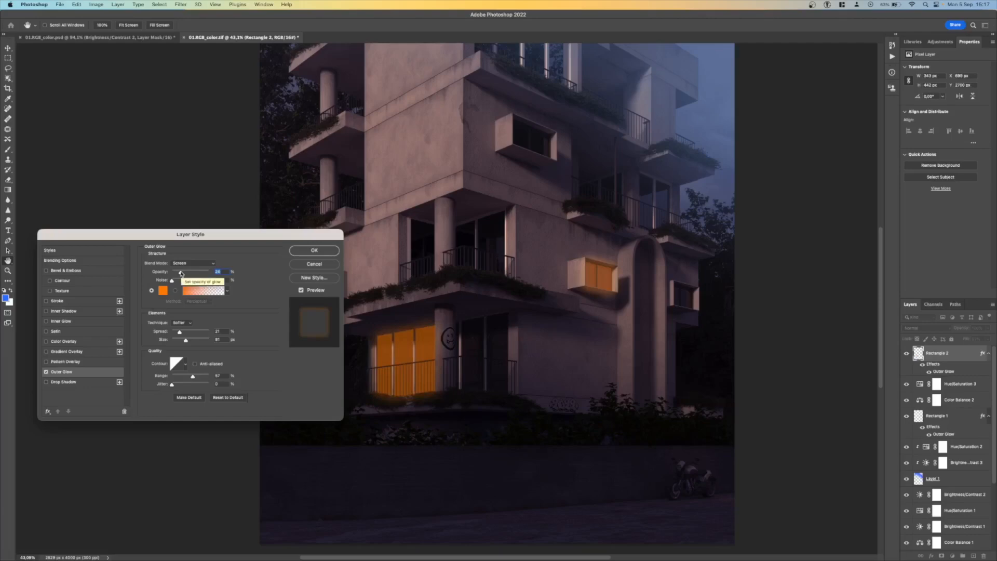
left_click(329, 254)
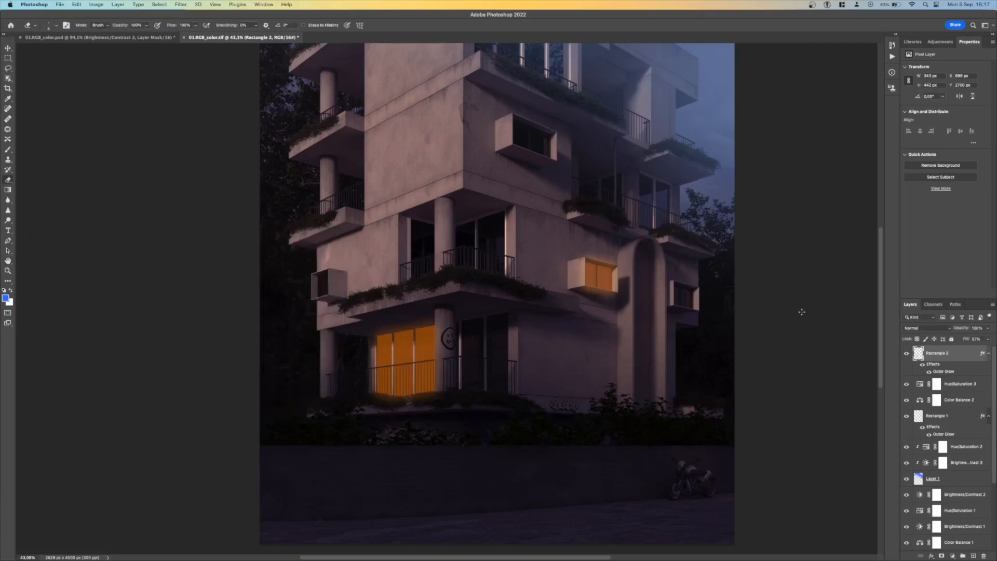
left_click(988, 338)
left_click_drag(975, 349, 971, 351)
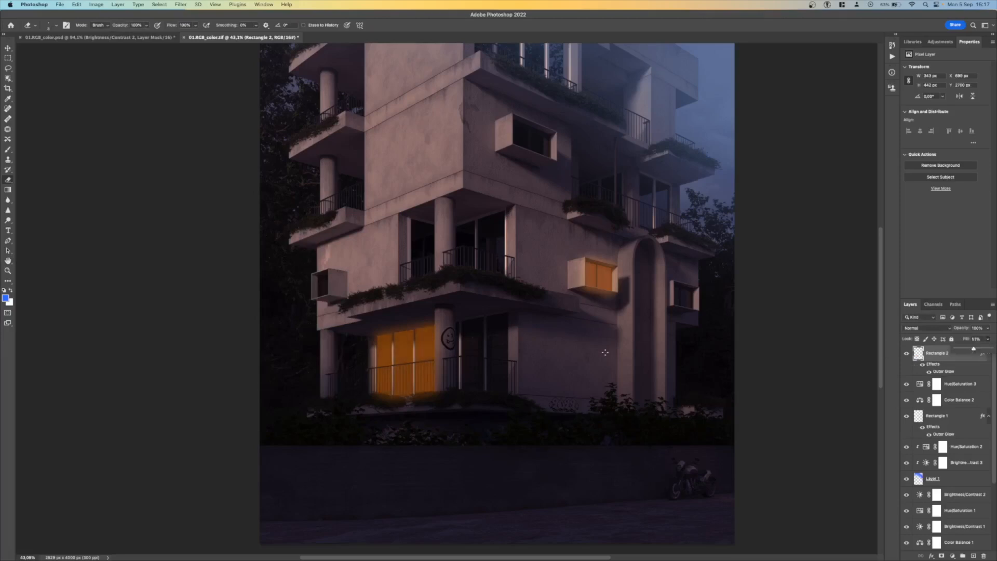
Step: Add a new empty layer on top and set the foreground colour to a light orange with hue 37 and saturation 44%
scroll(605, 353, "down", 4)
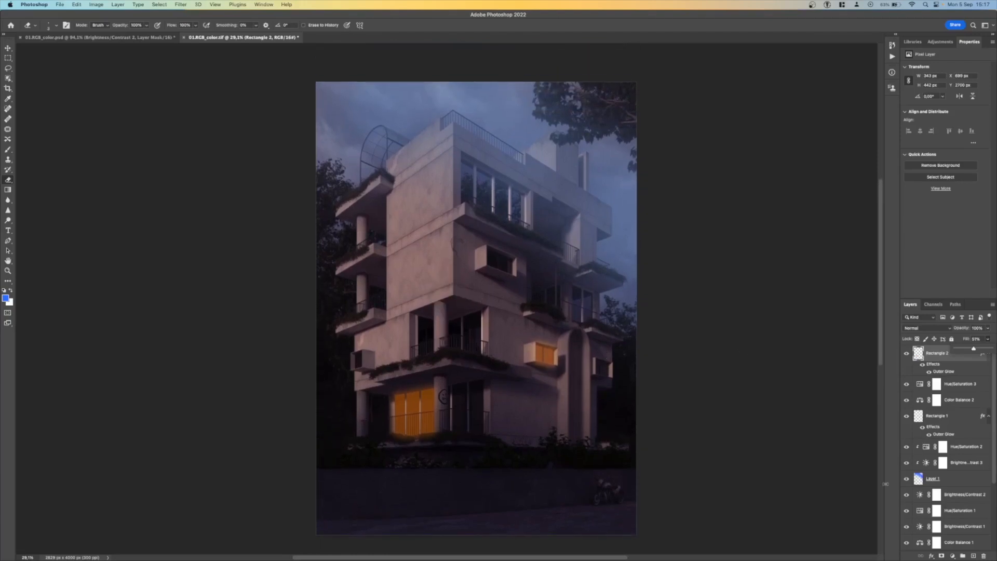
left_click(973, 556)
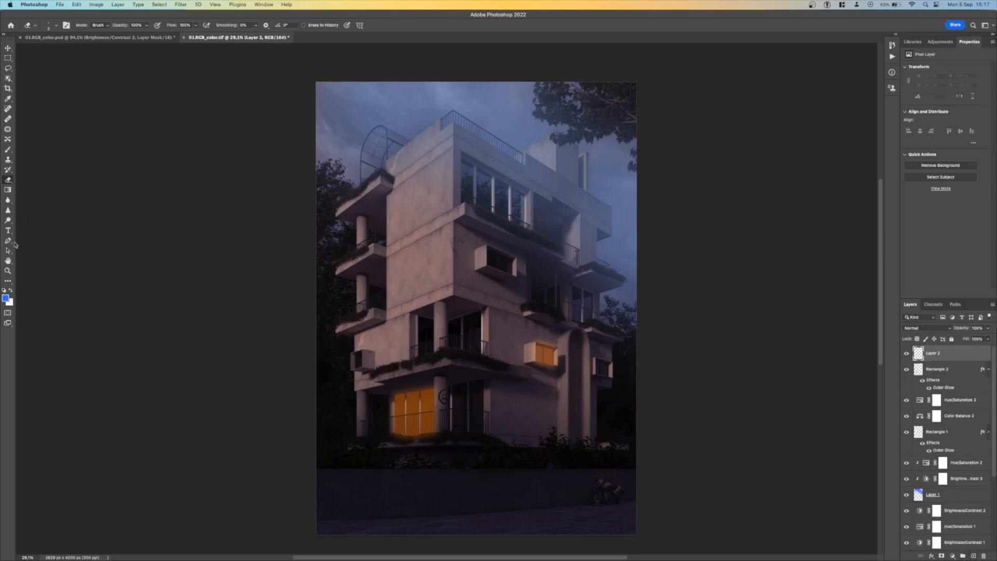
left_click(6, 298)
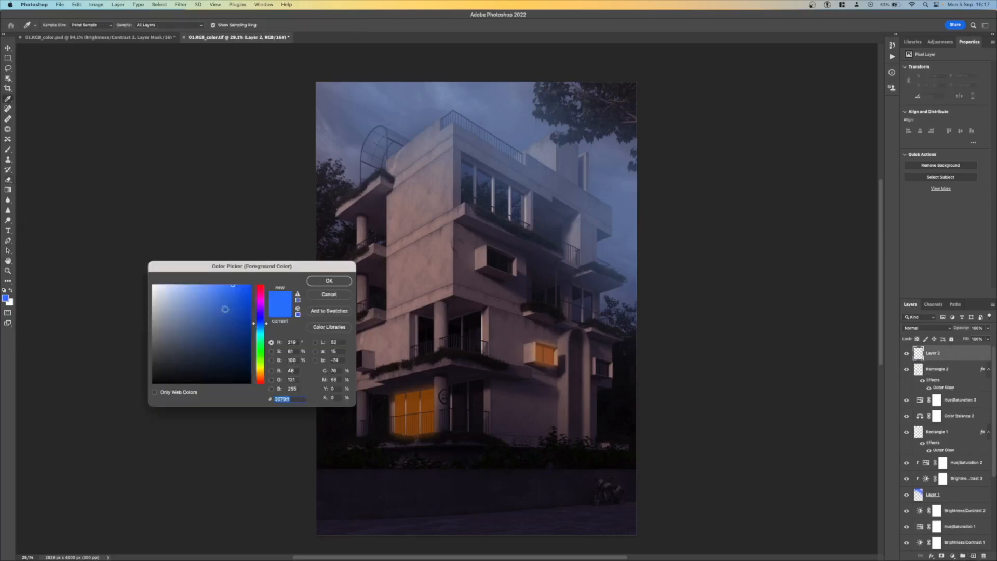
left_click(260, 376)
left_click_drag(219, 322, 198, 272)
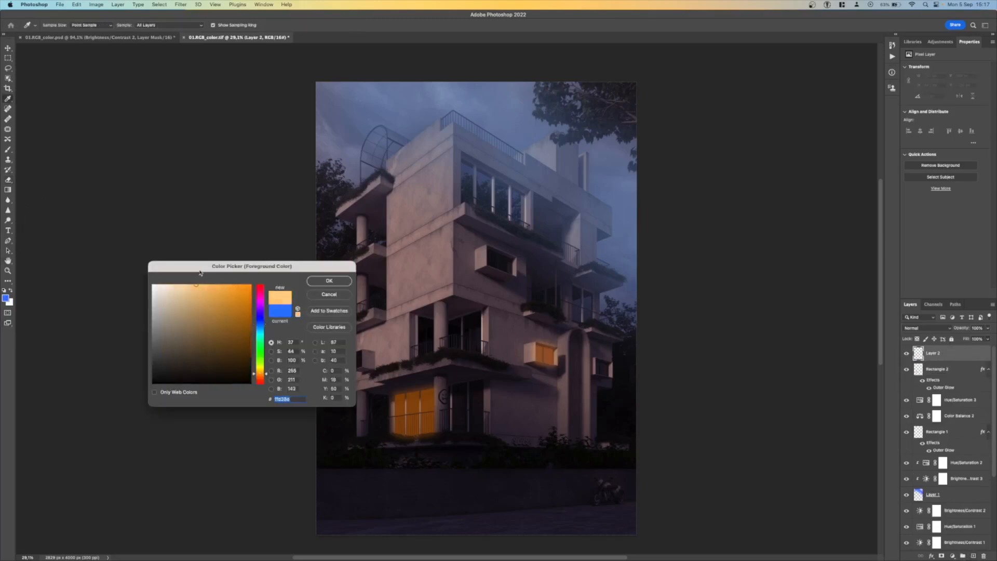
left_click(329, 281)
Step: Paint a single light orange dab over the motorcycle's headlight with a small brush at 0% hardness
key("e")
left_click(8, 149)
scroll(569, 461, "up", 5)
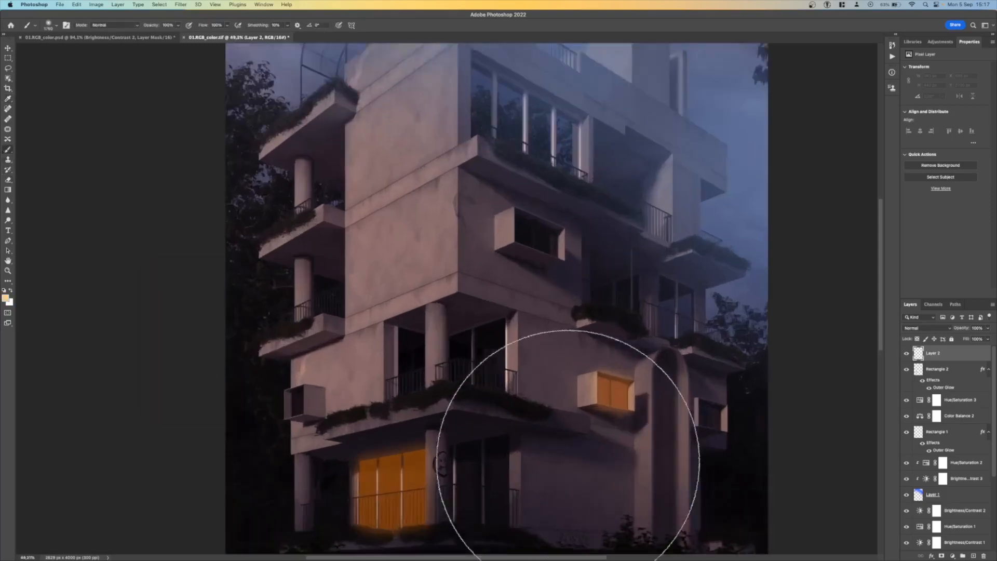
scroll(569, 367, "down", 10)
scroll(568, 368, "right", 5)
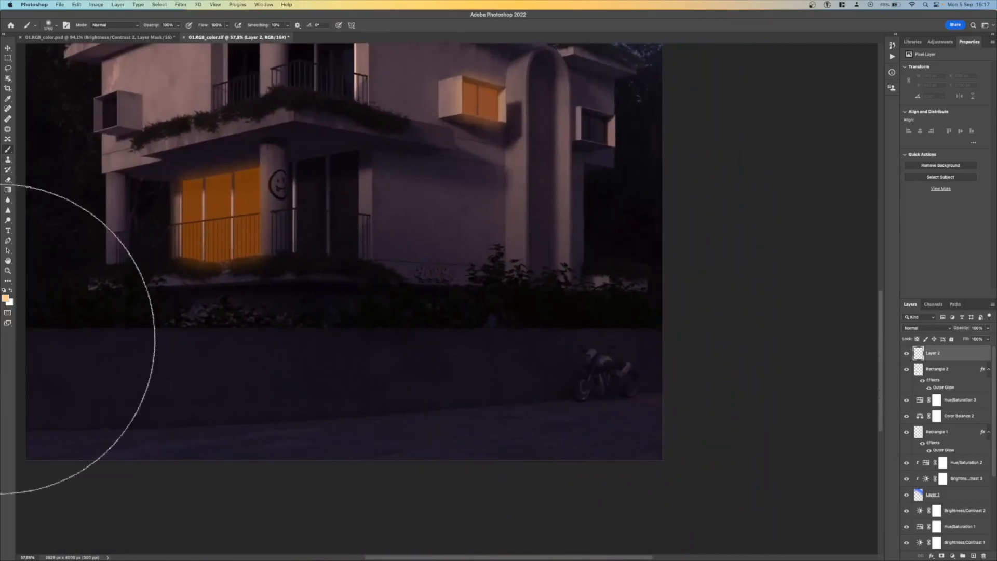
left_click(56, 25)
left_click(47, 50)
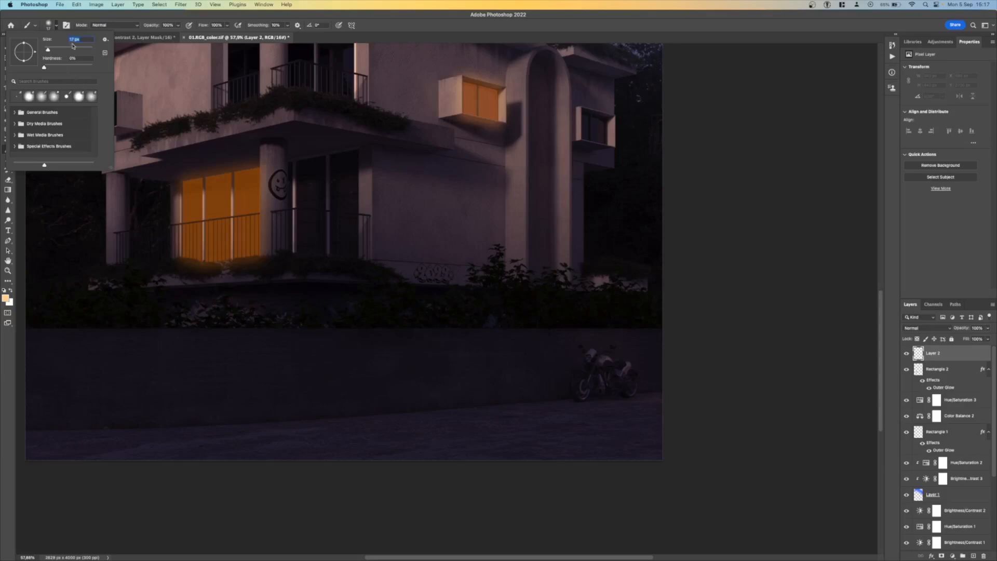
left_click_drag(51, 51, 51, 50)
left_click(588, 358)
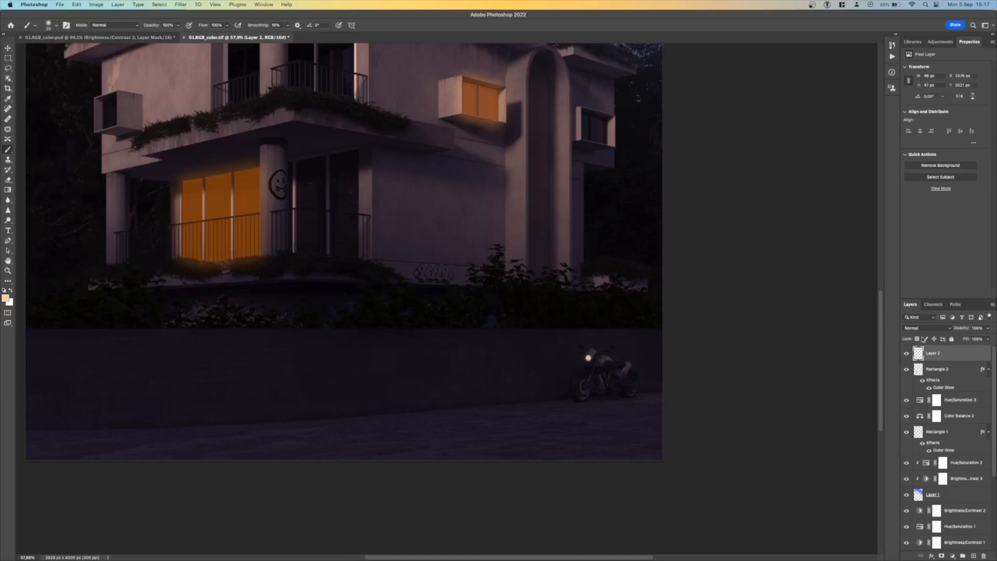
Step: Set the headlight dab layer's blend mode to Screen and add an orange Outer Glow with the preset values
left_click(931, 329)
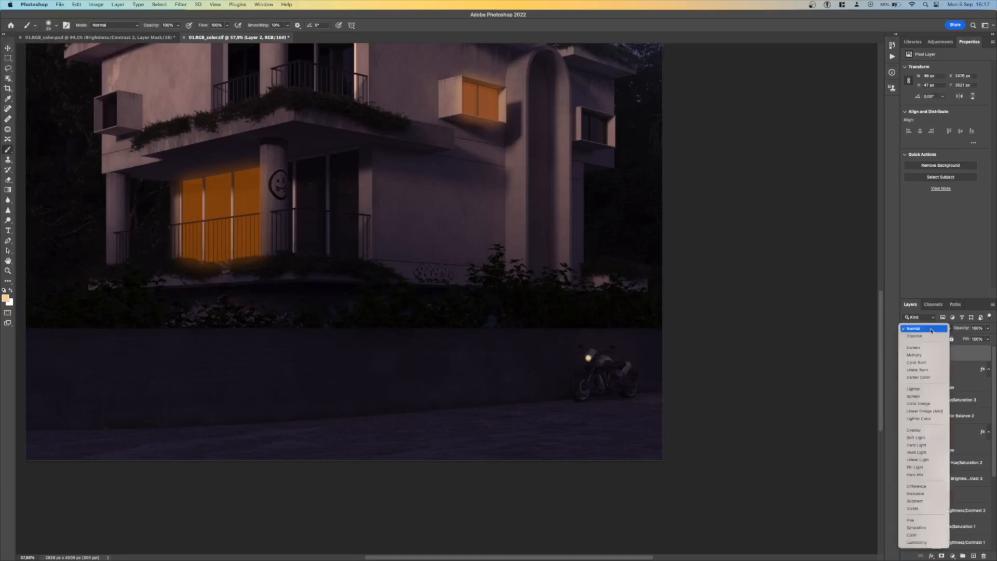
left_click(911, 396)
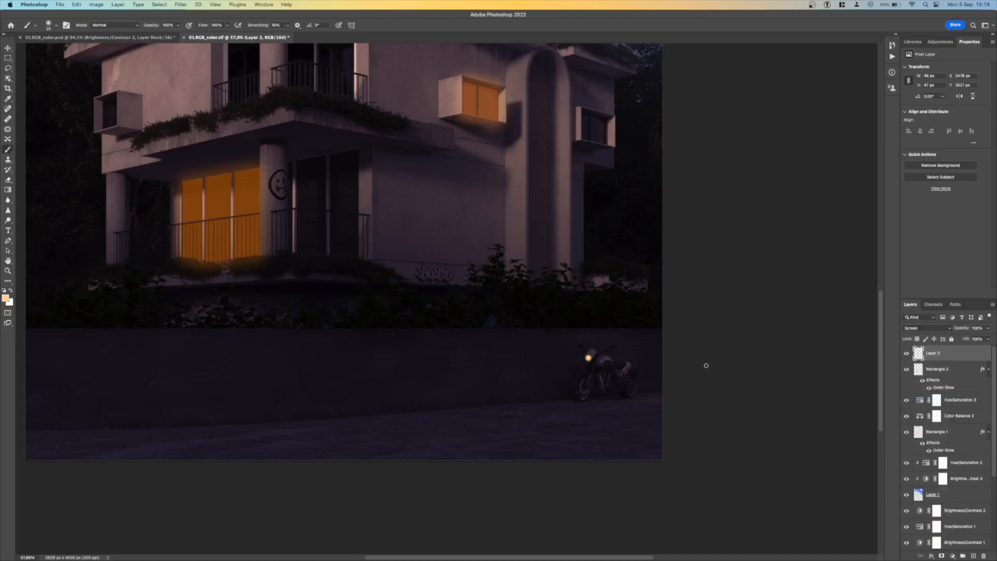
scroll(706, 365, "down", 5)
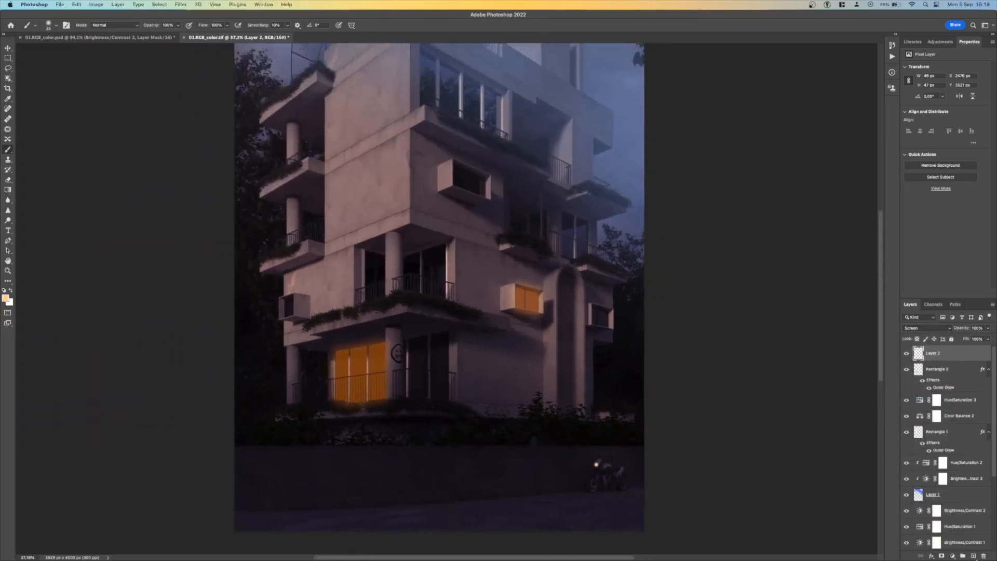
left_click(932, 556)
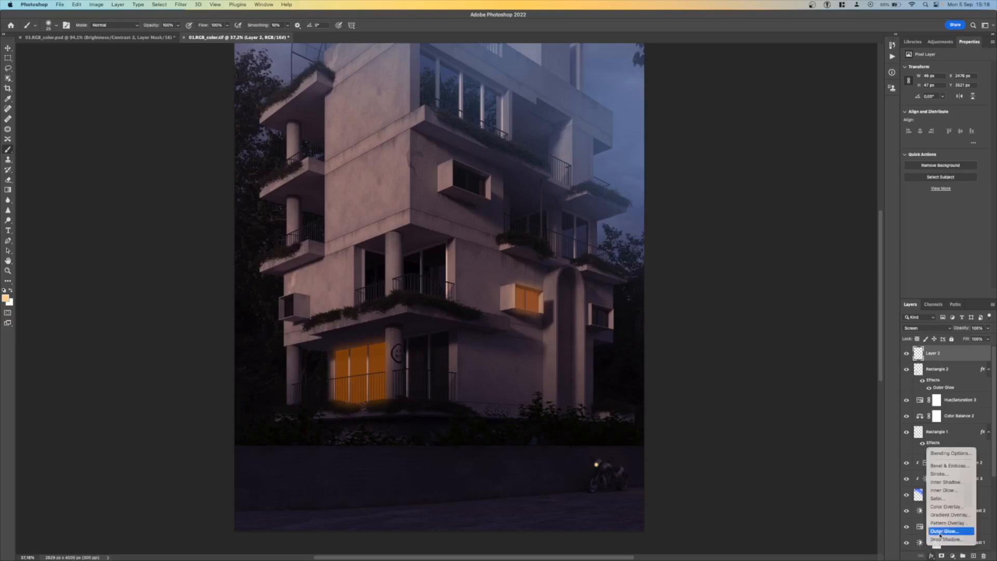
left_click(933, 532)
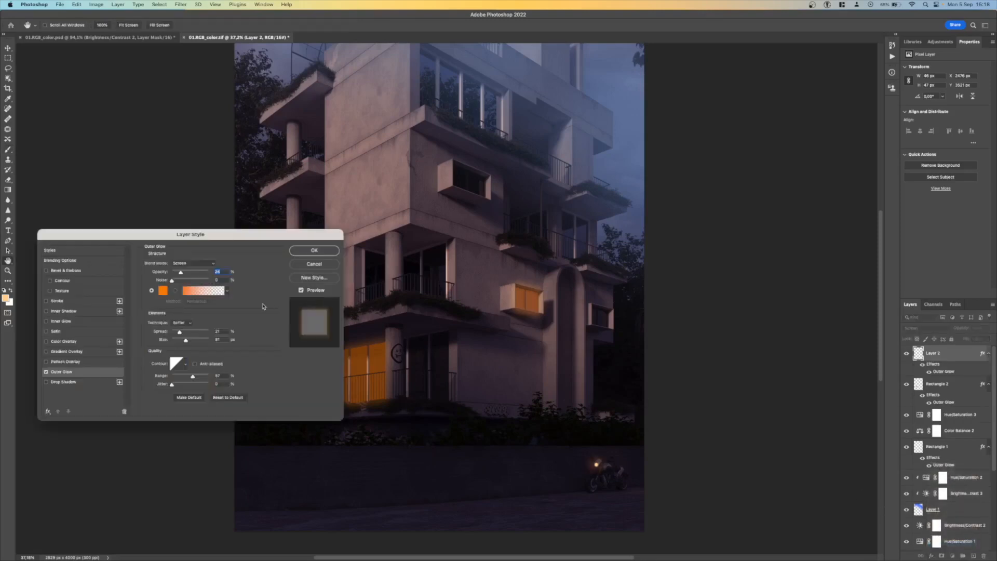
left_click(313, 252)
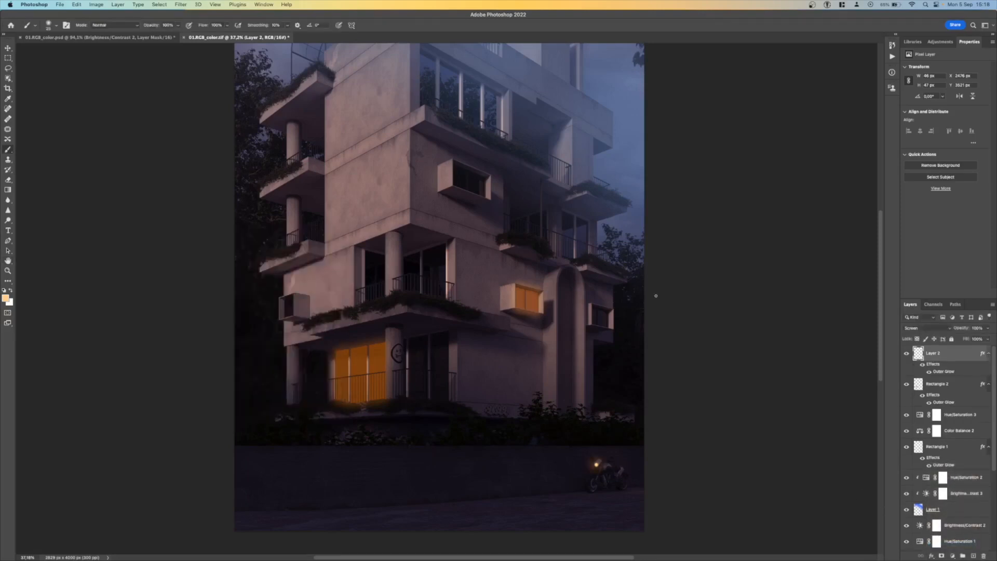
Step: Bring up the original 01.RGB_color.tif in Preview and enlarge it beside the full dusk image to compare both versions
scroll(656, 295, "up", 3)
scroll(656, 295, "right", 1)
scroll(658, 298, "down", 5)
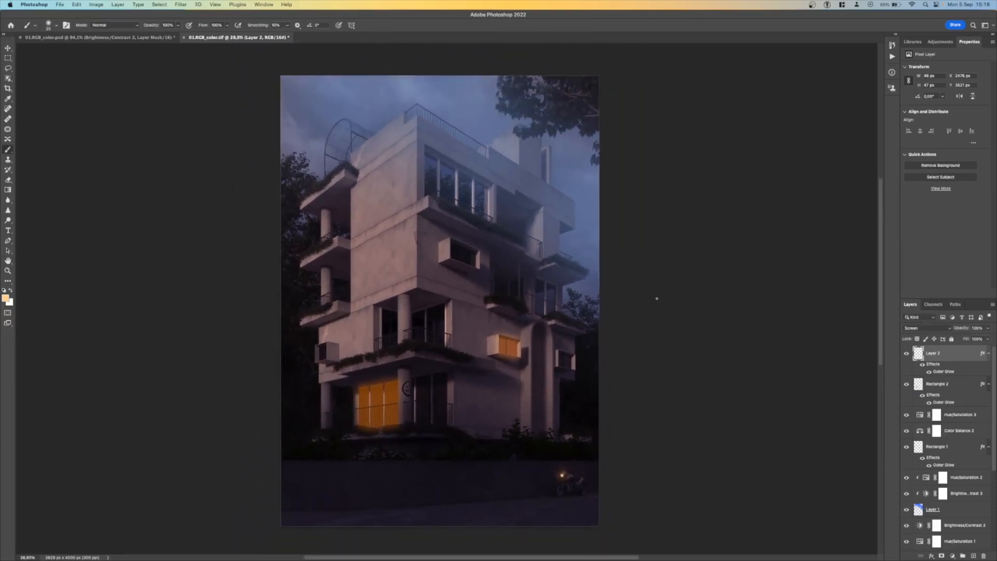
scroll(657, 298, "up", 3)
scroll(657, 298, "down", 1)
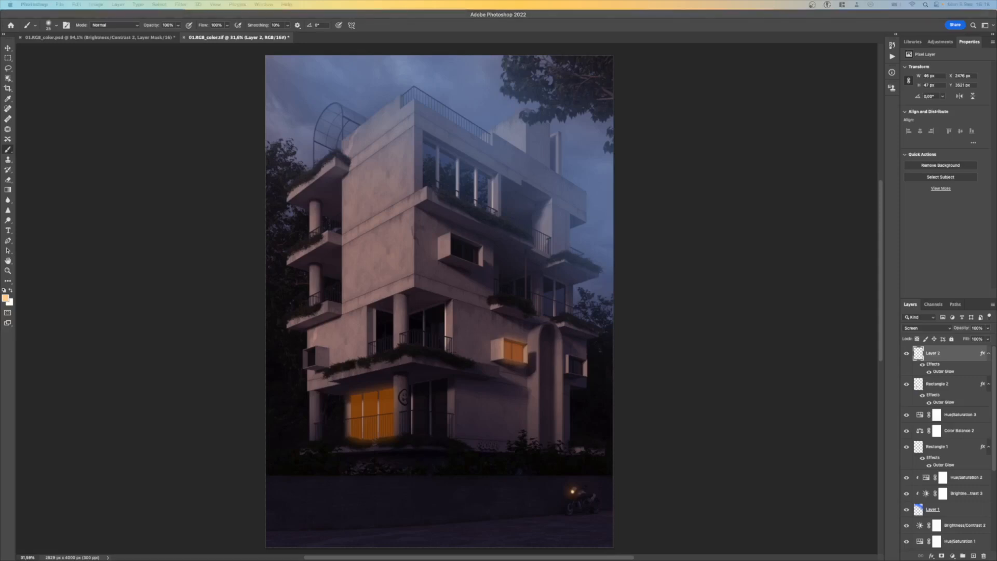
left_click_drag(353, 560, 733, 95)
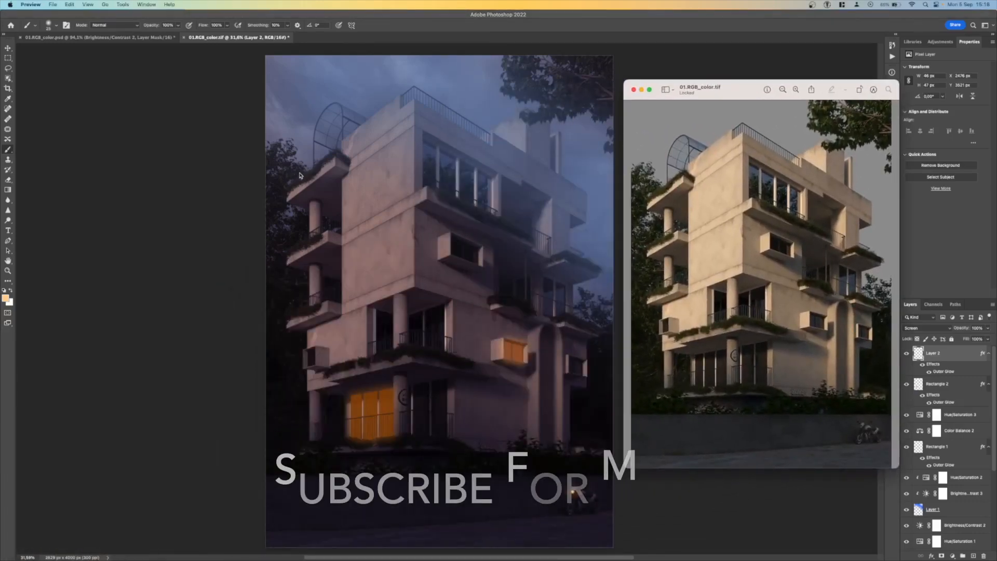
scroll(300, 176, "right", 5)
left_click_drag(761, 87, 643, 60)
left_click_drag(775, 441, 838, 546)
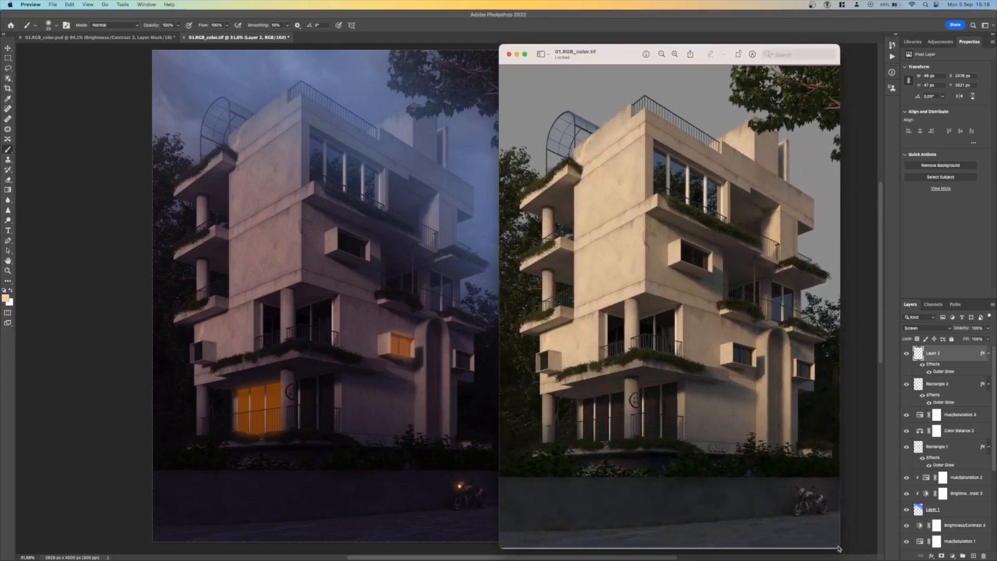